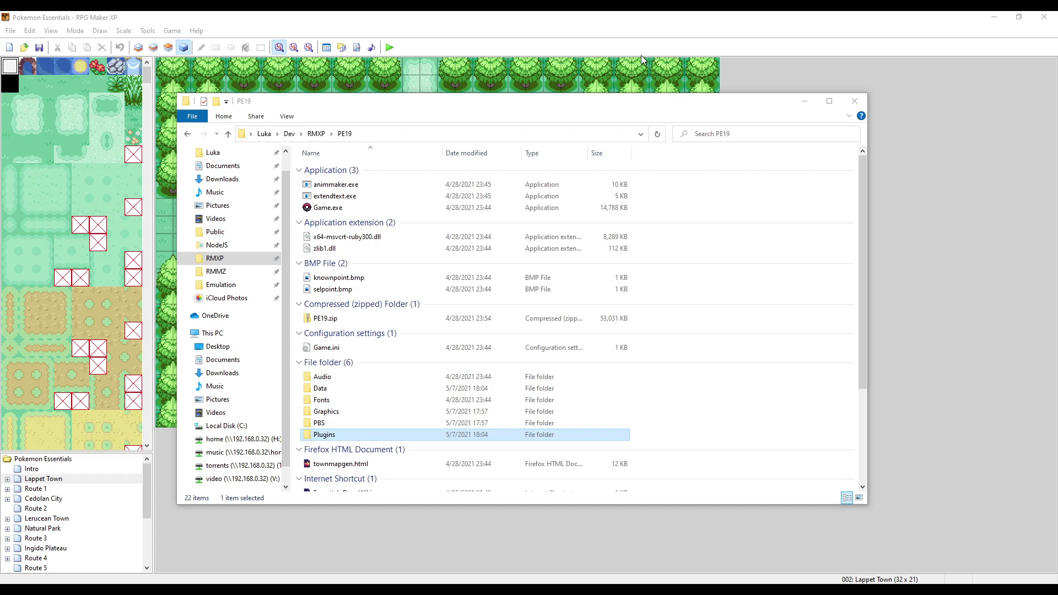
# - Insert a blank script above [[ Main ]] in the Script Editor, then cancel out of the editor
pyautogui.click(357, 47)
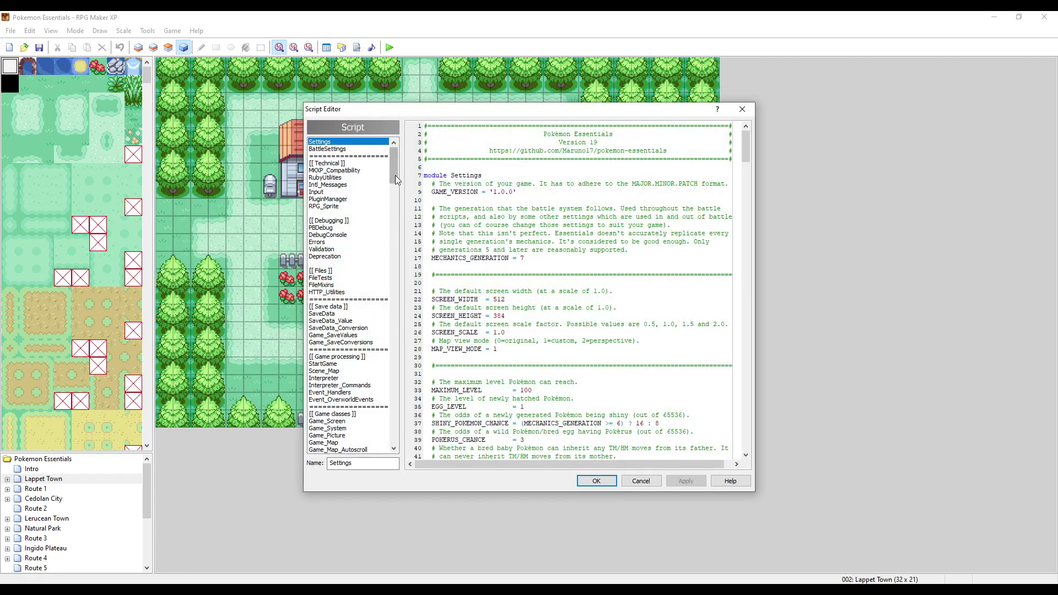
pyautogui.moveTo(396, 174); pyautogui.dragTo(394, 428)
pyautogui.rightClick(363, 444)
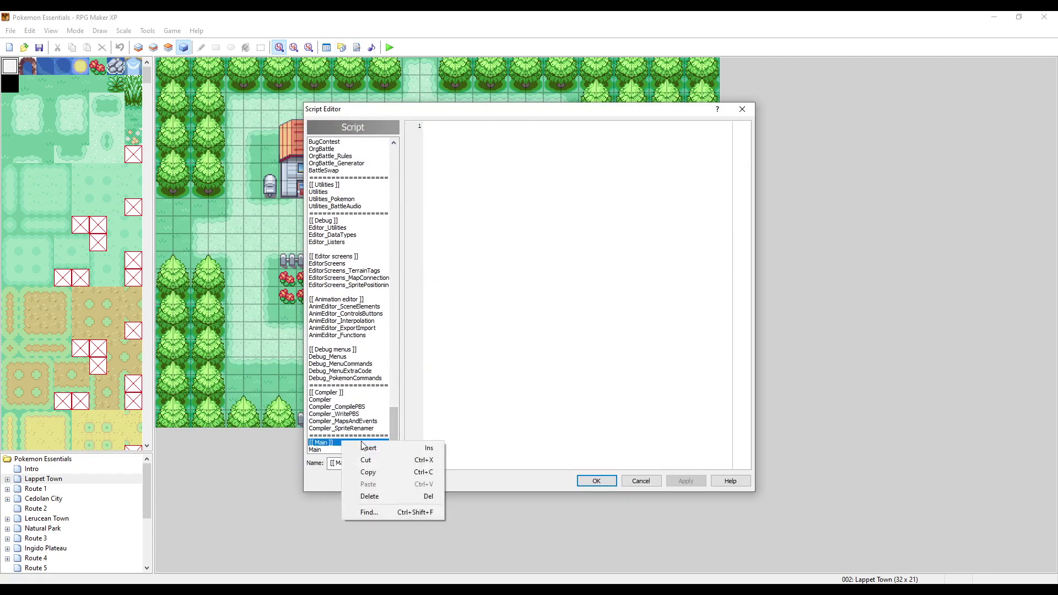
pyautogui.click(365, 448)
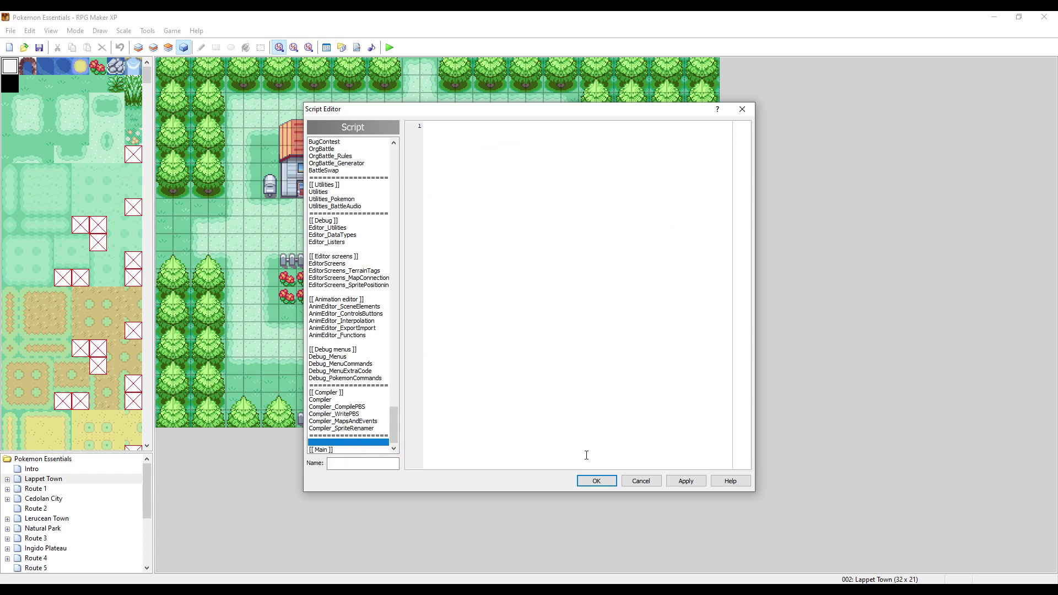
pyautogui.click(637, 483)
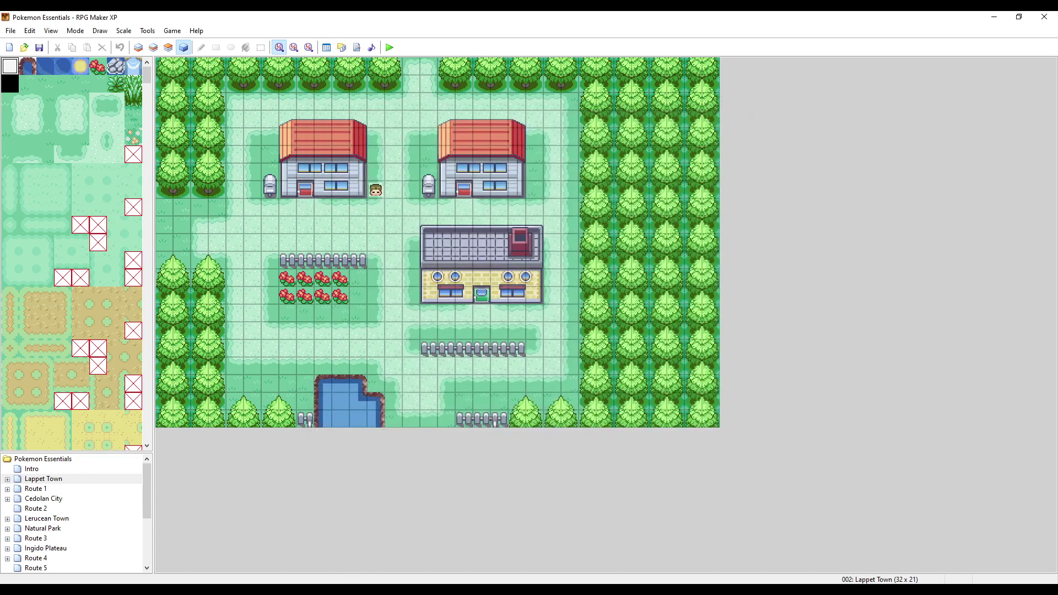
# - Switch back to the File Explorer window showing the PE19 project folder
pyautogui.hotkey('alt', 'Tab')
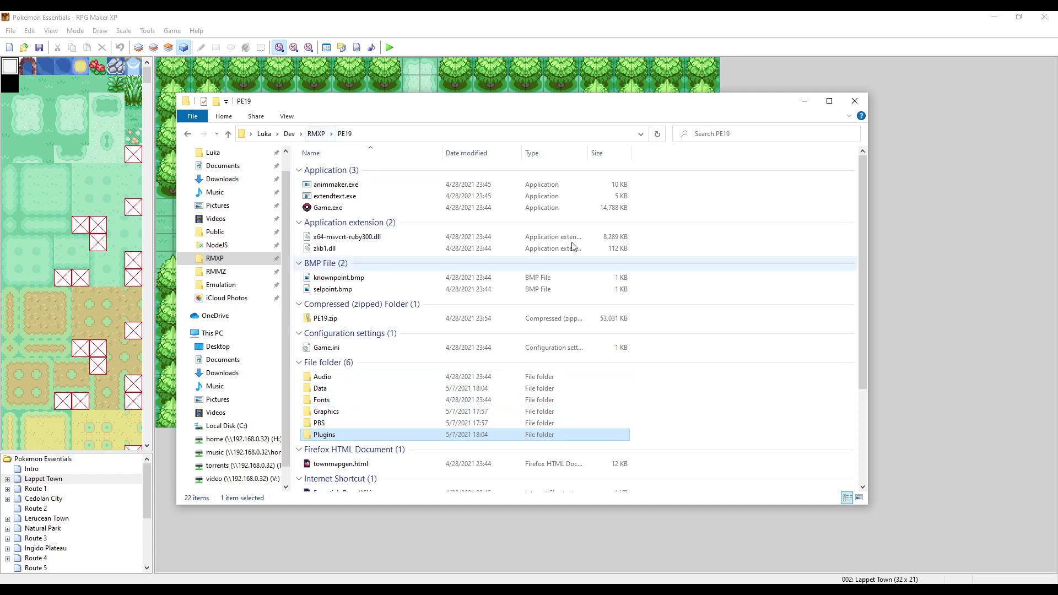
# - Open PE19's empty Plugins folder
pyautogui.doubleClick(363, 436)
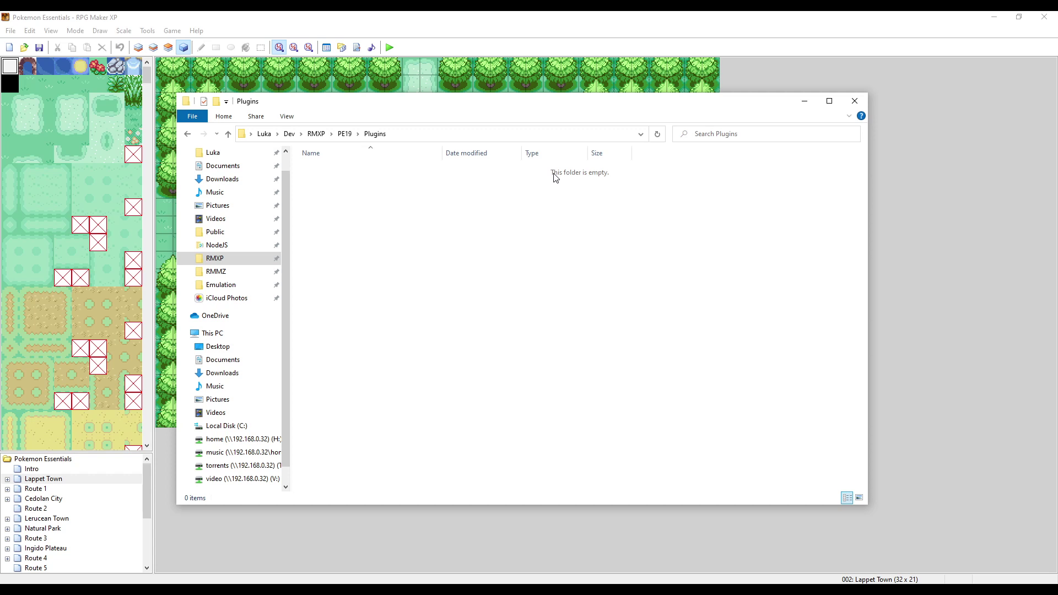
# - Copy the four bug-fix .rb files and meta.txt from v19 Hotfixes.zip into Plugins
pyautogui.hotkey('alt', 'Tab')
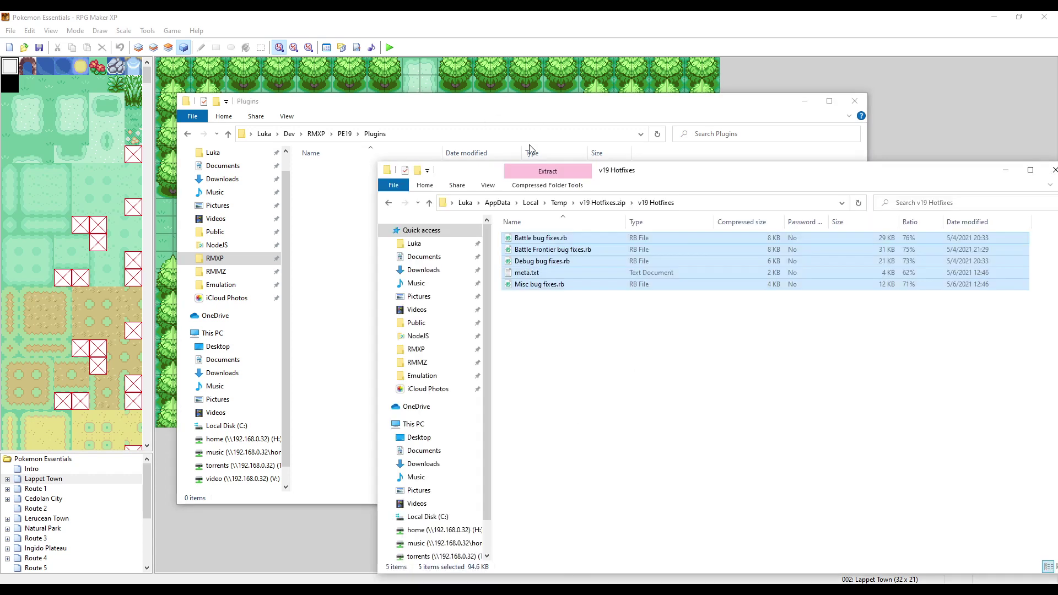
pyautogui.moveTo(637, 171); pyautogui.dragTo(623, 146)
pyautogui.click(670, 361)
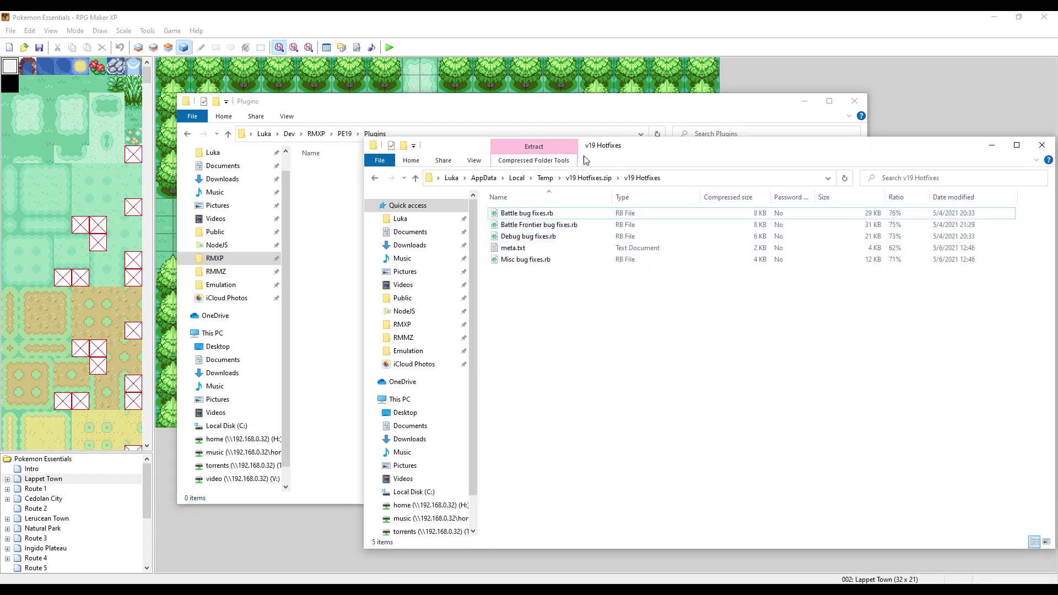
pyautogui.click(587, 178)
pyautogui.doubleClick(521, 213)
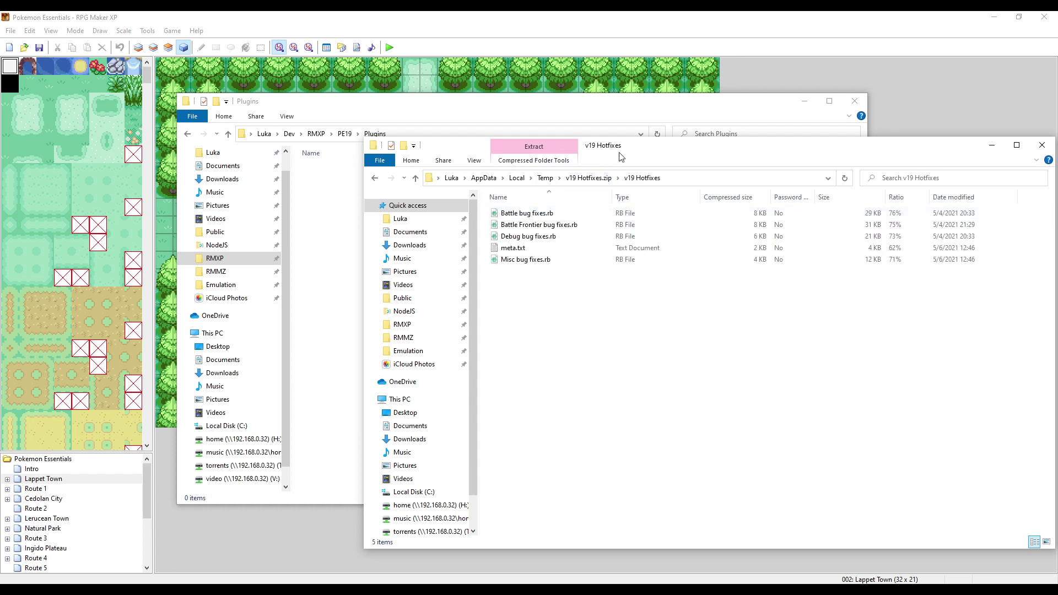
pyautogui.moveTo(621, 153); pyautogui.dragTo(674, 163)
pyautogui.moveTo(688, 347); pyautogui.dragTo(337, 217)
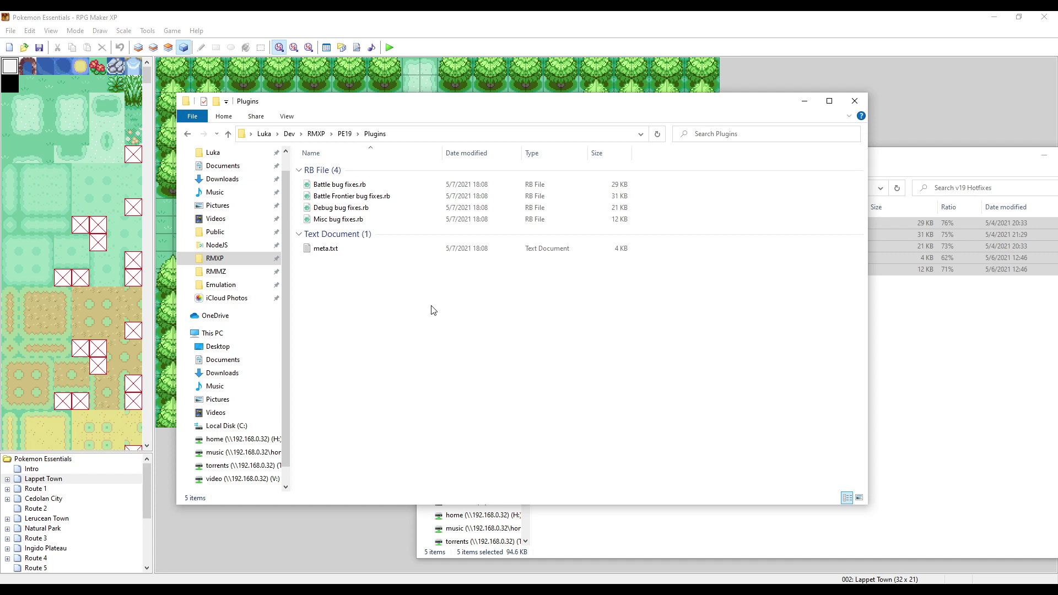
pyautogui.moveTo(340, 292); pyautogui.dragTo(327, 182)
# - Create a 'v19 Hotfixes' folder in Plugins, move the five hotfix files into it, and open it
pyautogui.click(390, 326)
pyautogui.hotkey('ctrl', 'shift', 'n')
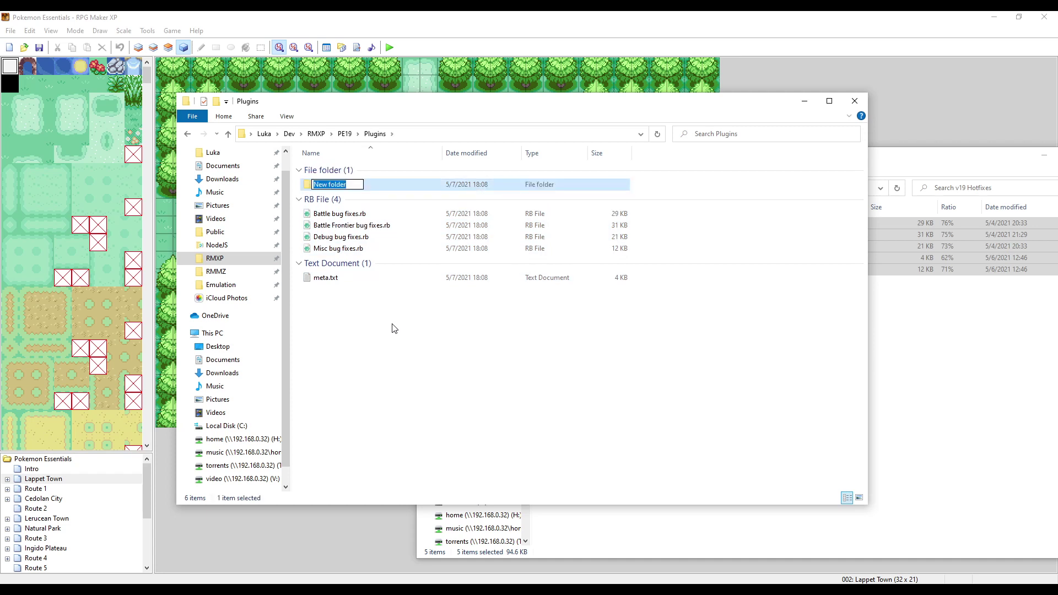
pyautogui.write('v19 Hotfixes')
pyautogui.press('Return')
pyautogui.moveTo(393, 293); pyautogui.dragTo(347, 184)
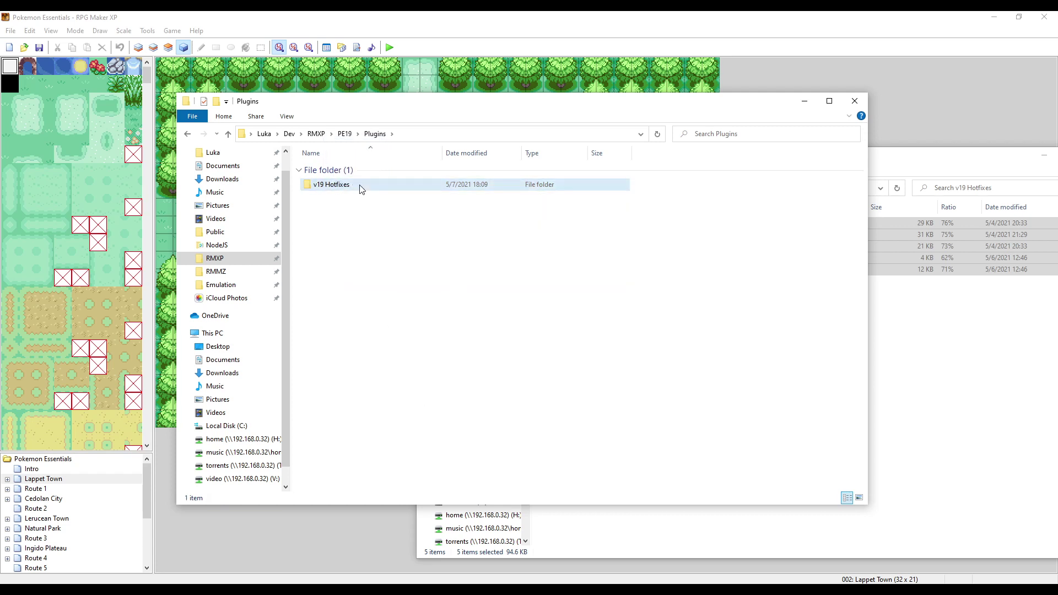
pyautogui.moveTo(362, 189)
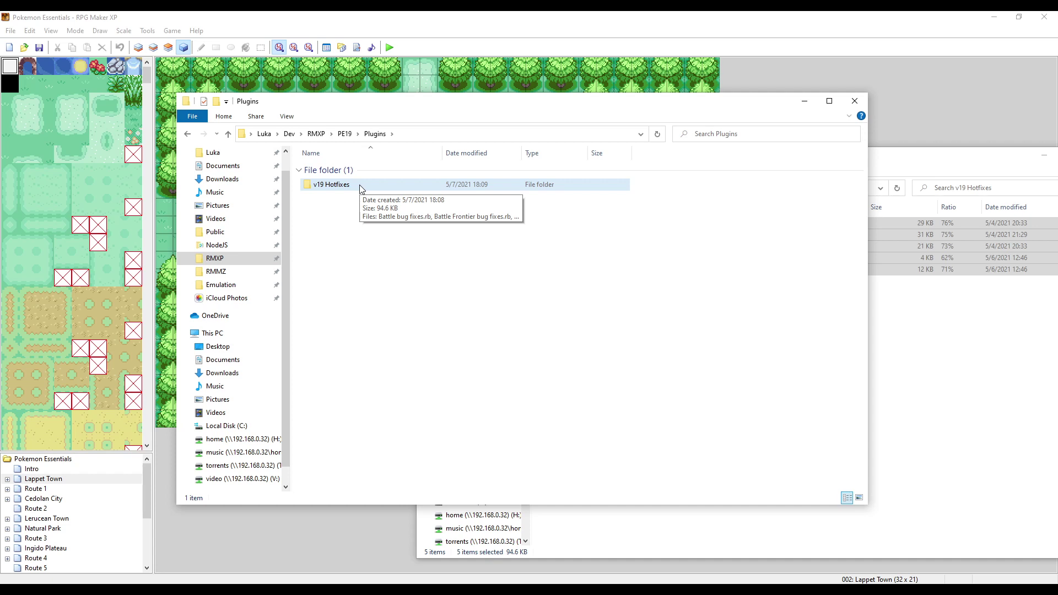
pyautogui.doubleClick(361, 187)
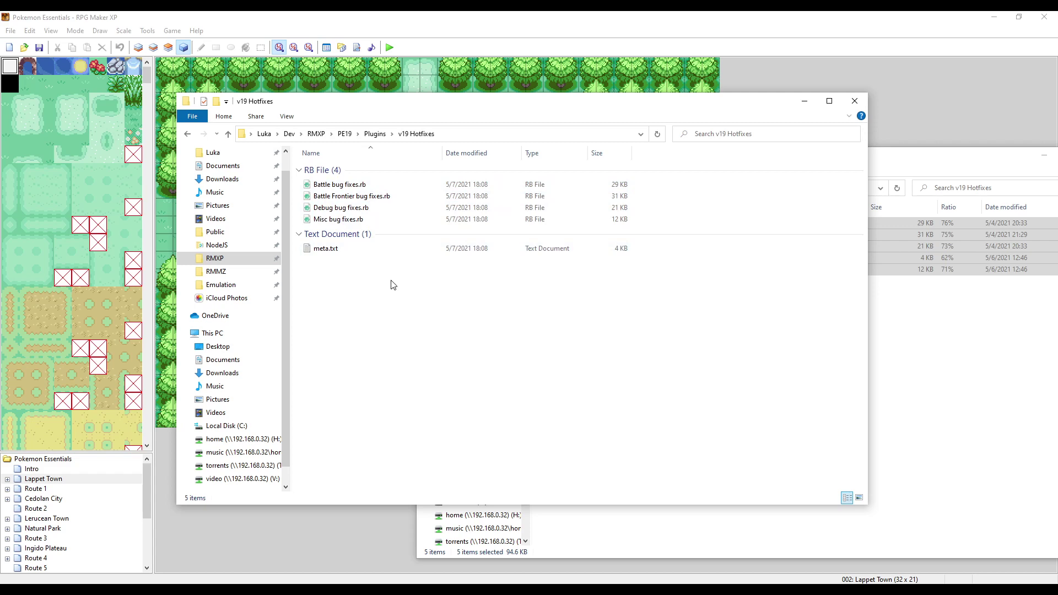
# - Open meta.txt and go over its Name, Version, Conflicts, Website and Credits lines
pyautogui.doubleClick(347, 252)
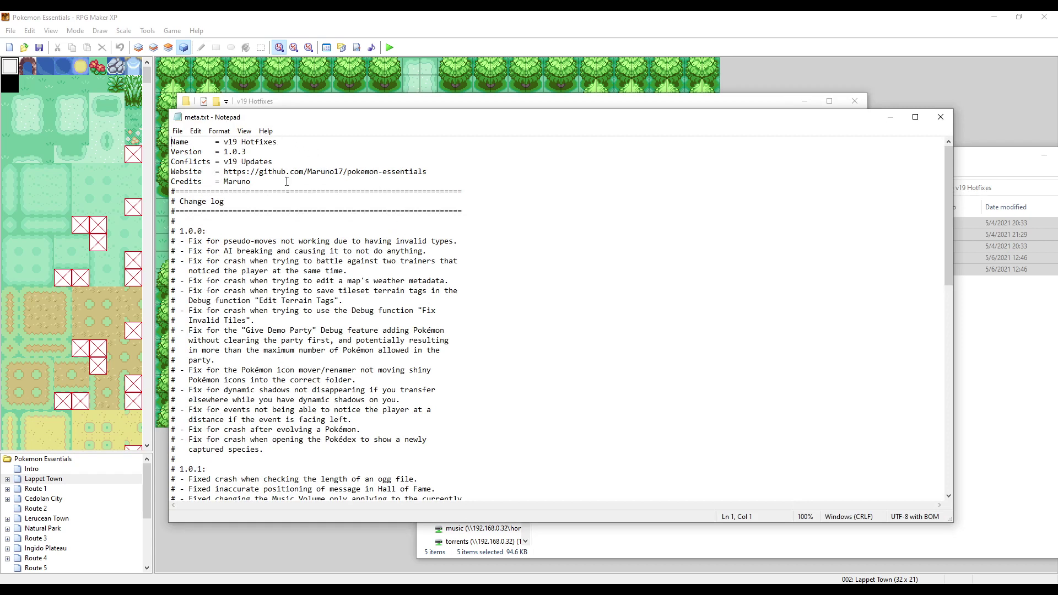
pyautogui.moveTo(280, 142); pyautogui.dragTo(174, 131)
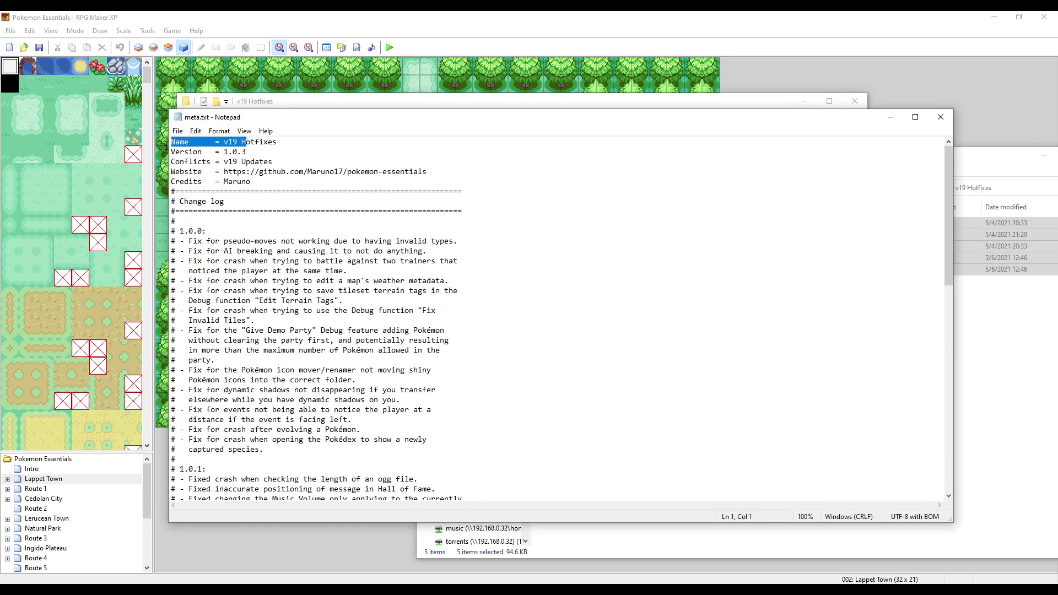
pyautogui.moveTo(245, 142); pyautogui.dragTo(152, 159)
pyautogui.moveTo(428, 171); pyautogui.dragTo(168, 162)
pyautogui.moveTo(252, 182); pyautogui.dragTo(166, 185)
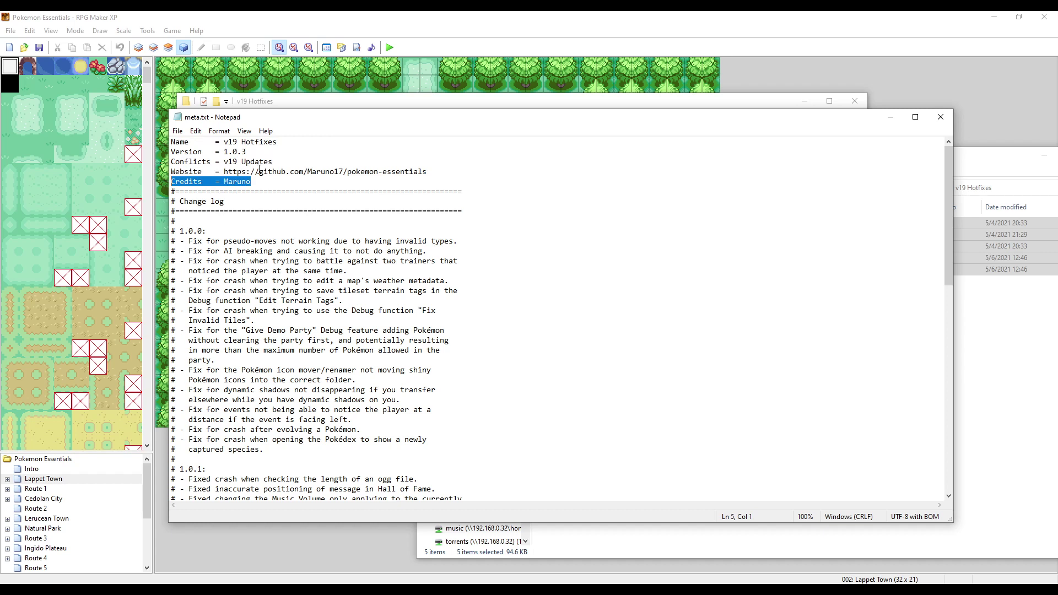
pyautogui.click(249, 230)
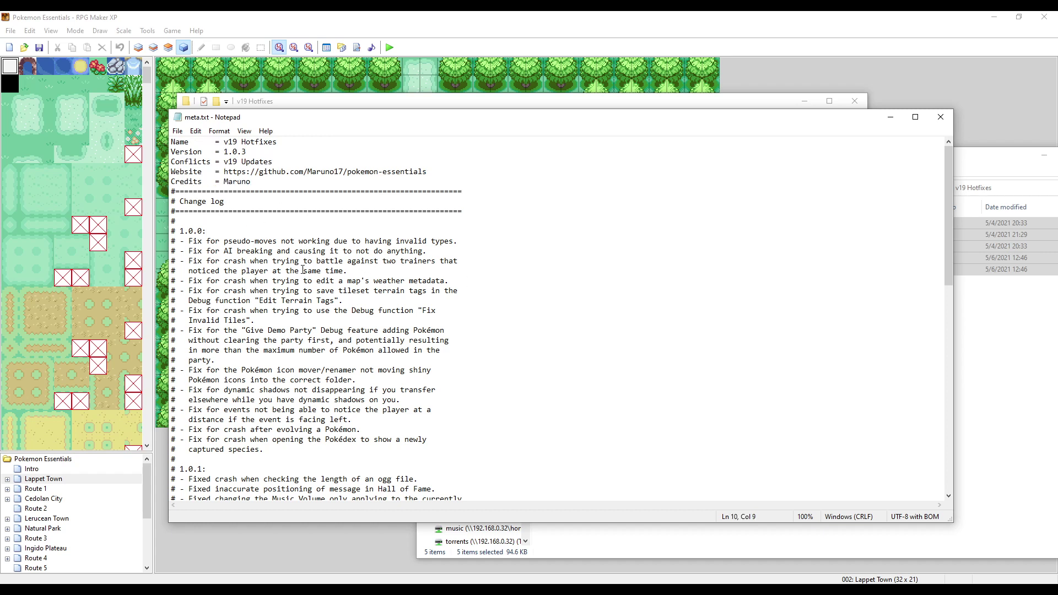
# - Scroll through and read the meta.txt change log
pyautogui.scroll(-18, 303, 270)
pyautogui.scroll(12, 390, 351)
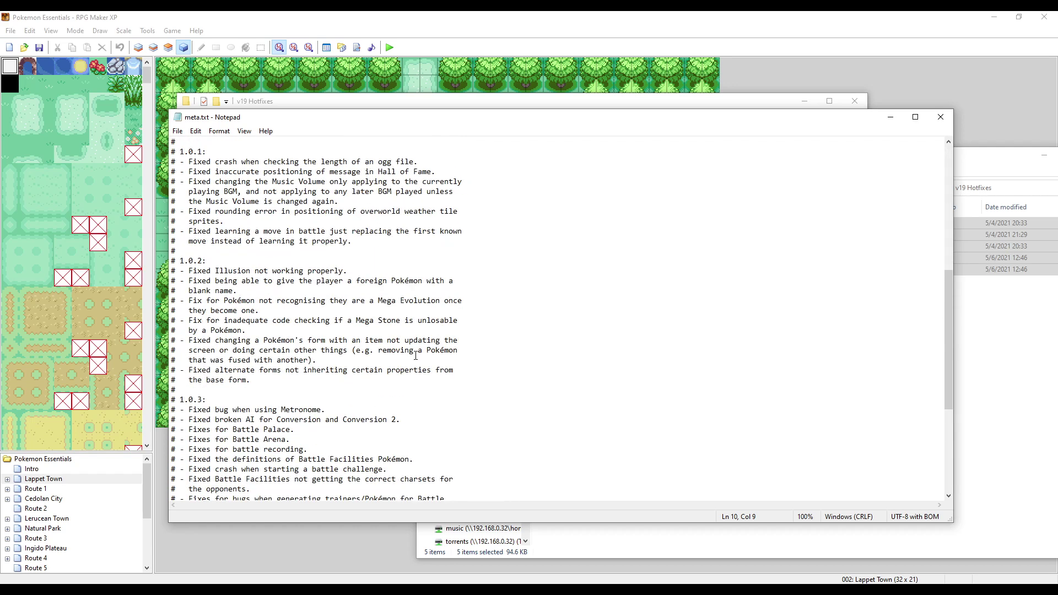
pyautogui.moveTo(353, 350); pyautogui.dragTo(175, 251)
pyautogui.scroll(6, 352, 263)
pyautogui.scroll(1, 351, 264)
pyautogui.scroll(-18, 384, 266)
pyautogui.scroll(18, 385, 266)
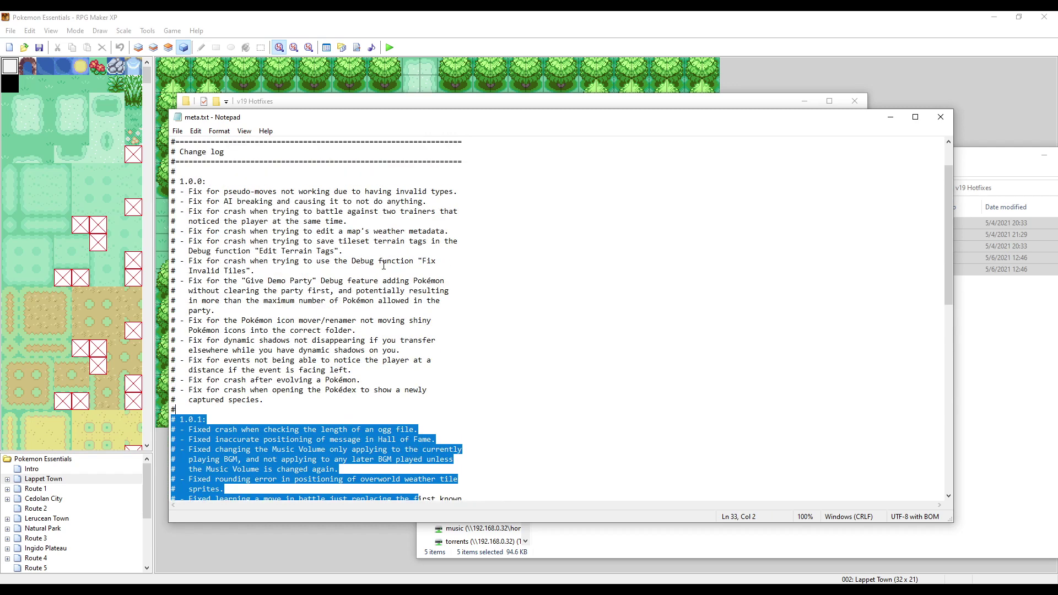
pyautogui.moveTo(339, 312); pyautogui.dragTo(243, 241)
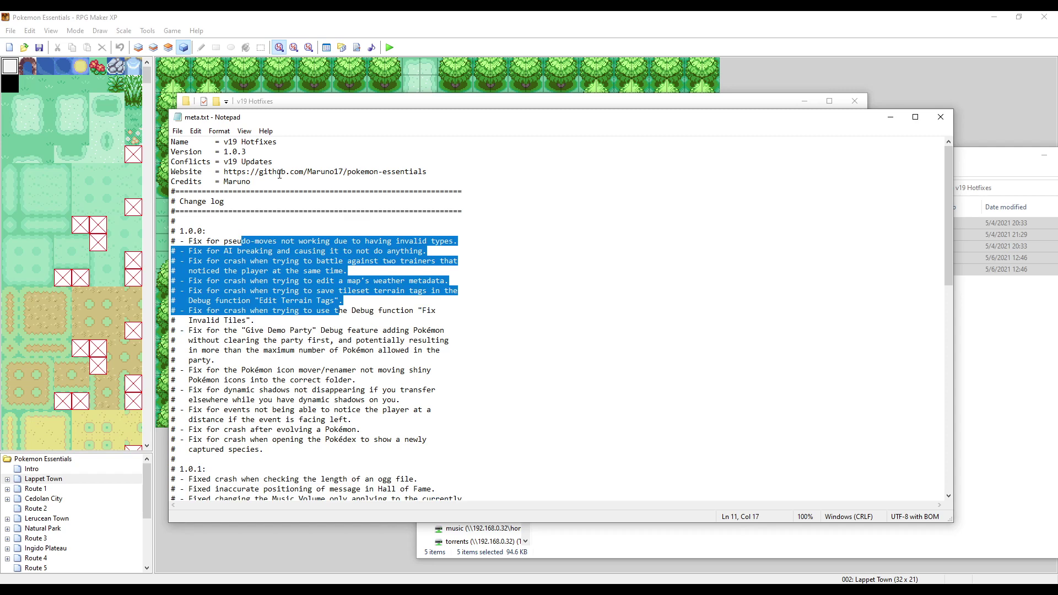
# - Recheck the 1.0.3 version number in meta.txt, then close Notepad
pyautogui.moveTo(272, 123); pyautogui.dragTo(286, 148)
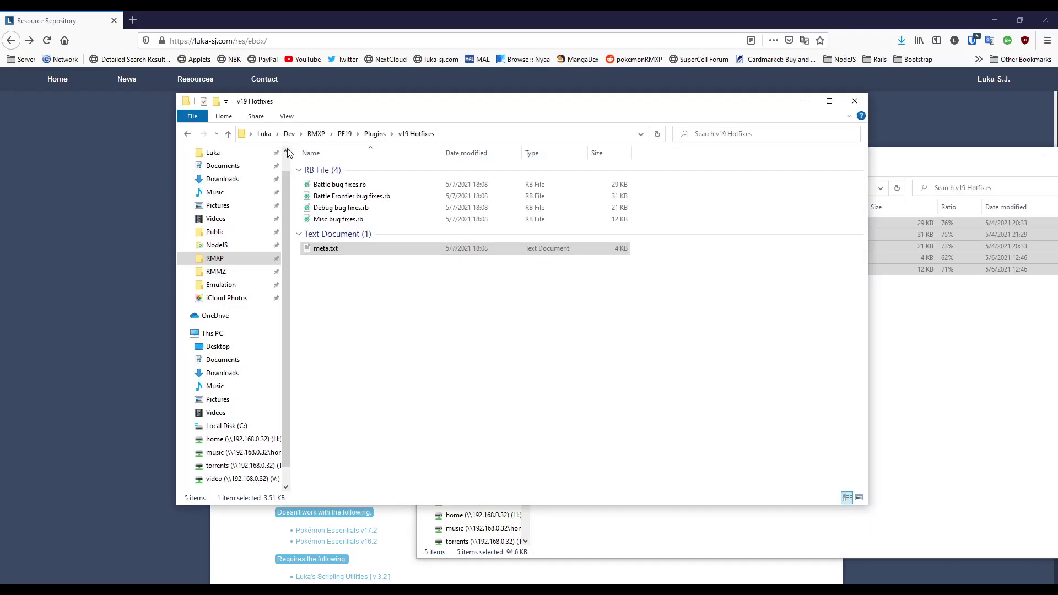
pyautogui.click(788, 590)
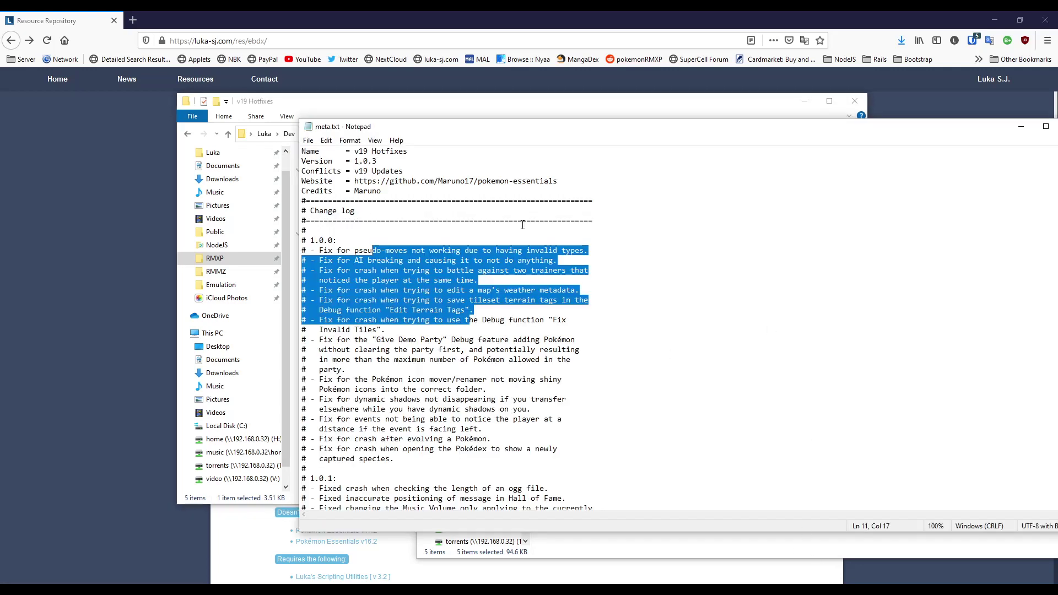
pyautogui.moveTo(478, 131); pyautogui.dragTo(327, 136)
pyautogui.click(266, 255)
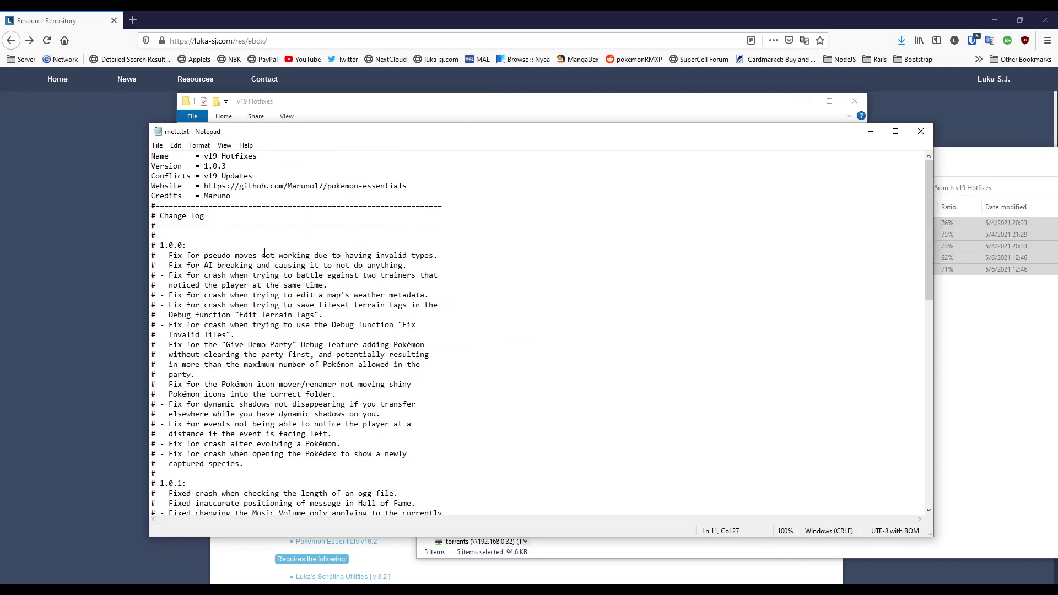
pyautogui.moveTo(263, 157); pyautogui.dragTo(204, 166)
pyautogui.click(260, 193)
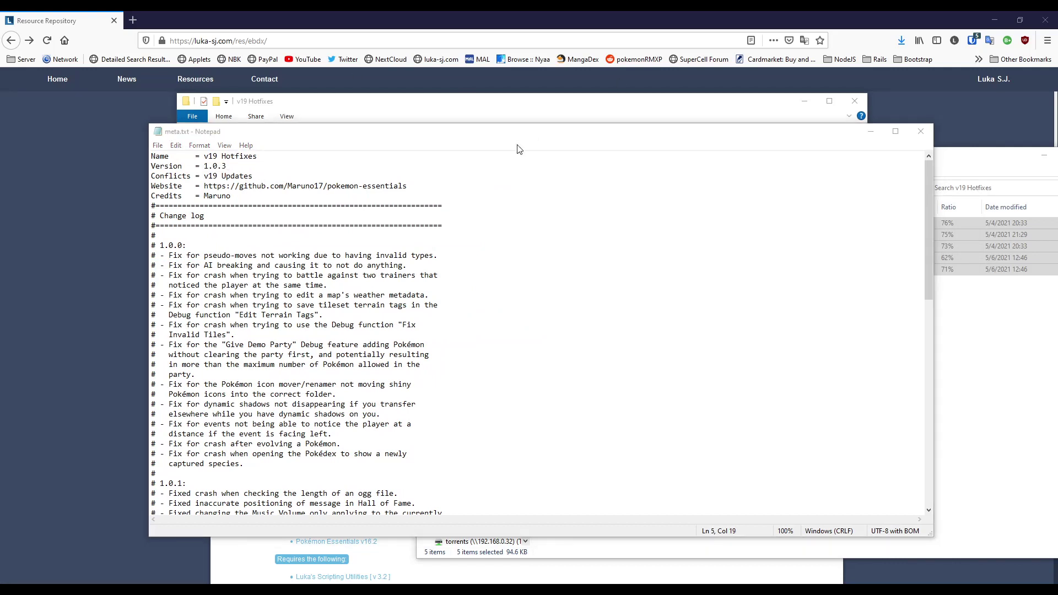
pyautogui.click(528, 172)
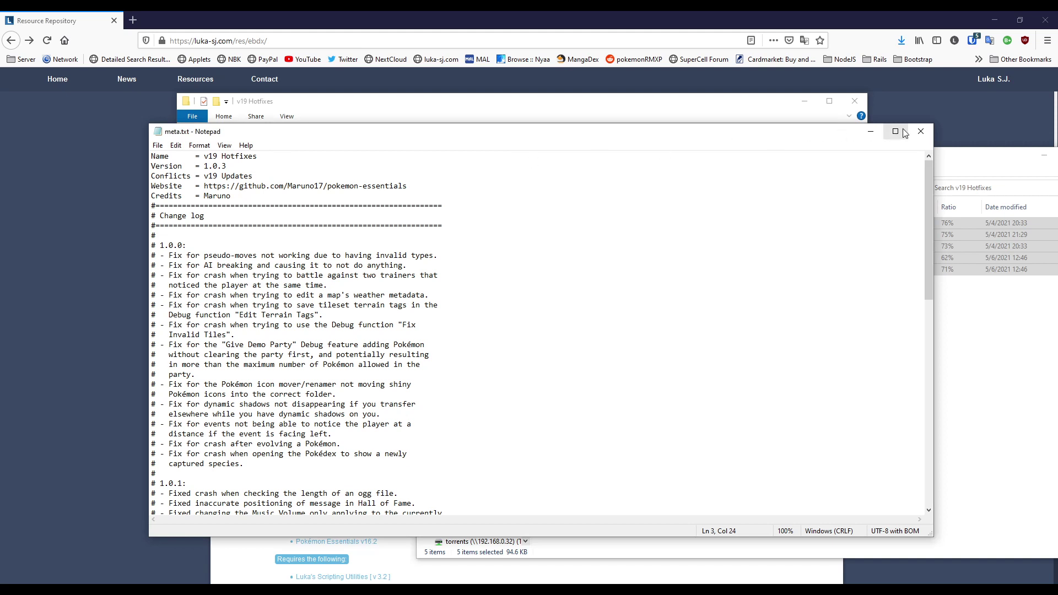
pyautogui.click(921, 131)
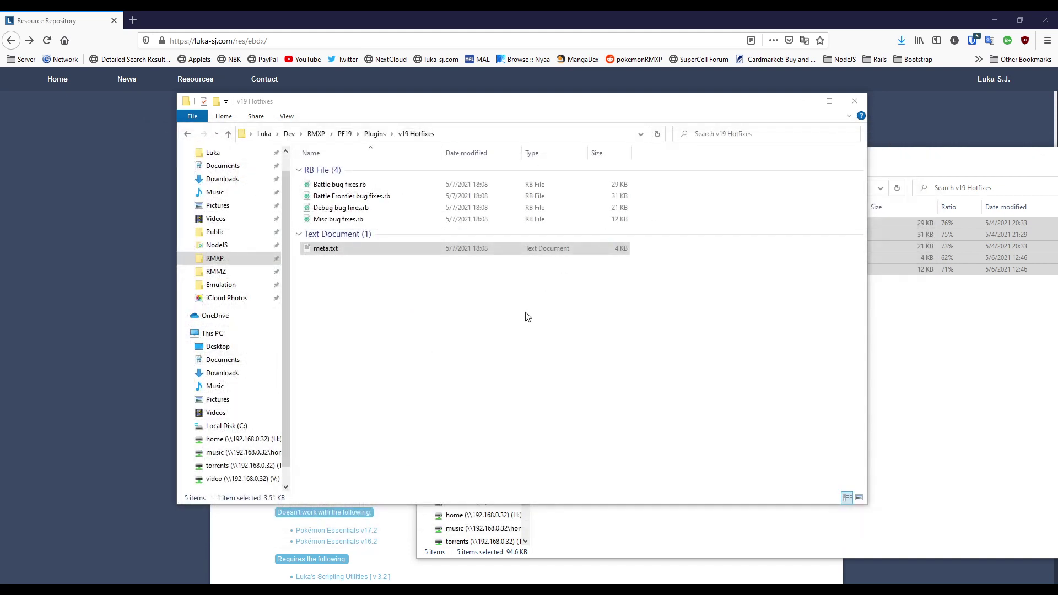
# - Place LUTS-1.zip beside Plugins and browse its Plugins > Luka's Scripting Utilities folder, returning to root
pyautogui.click(375, 134)
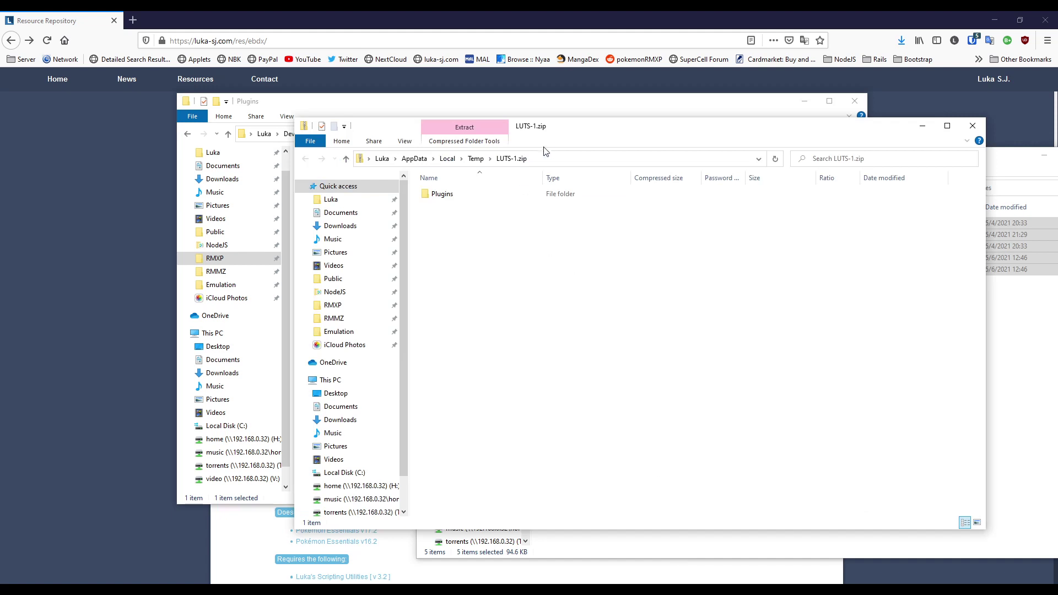
pyautogui.moveTo(557, 137); pyautogui.dragTo(594, 158)
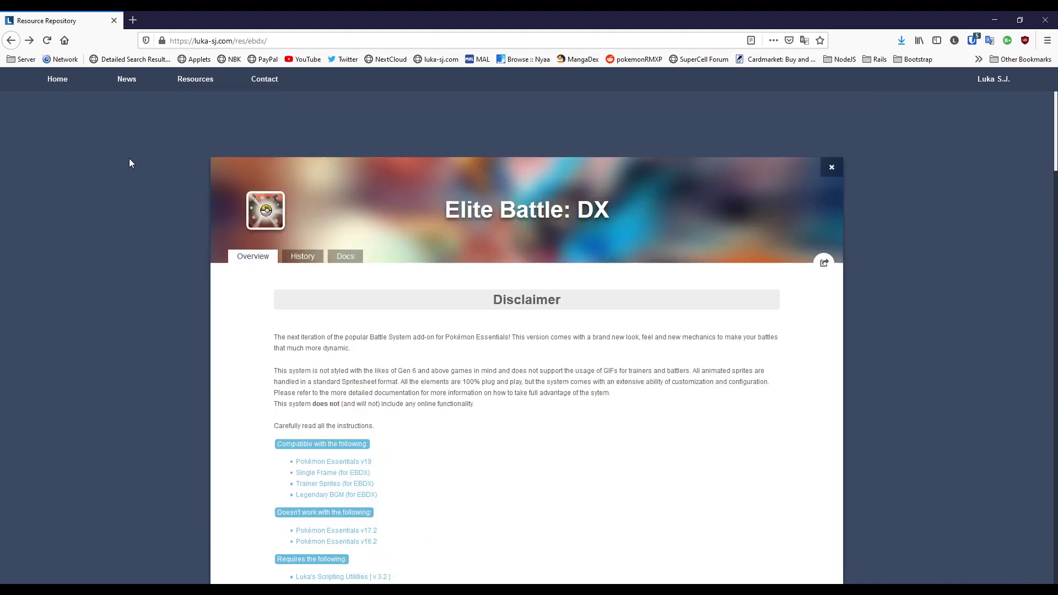
pyautogui.scroll(-2, 391, 443)
pyautogui.click(490, 197)
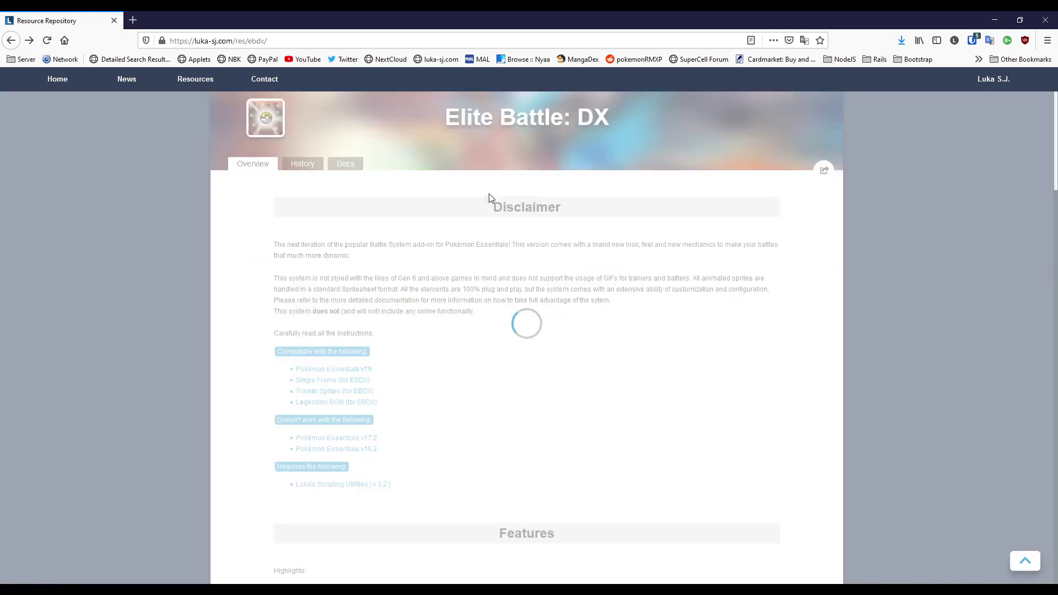
pyautogui.scroll(-5, 461, 242)
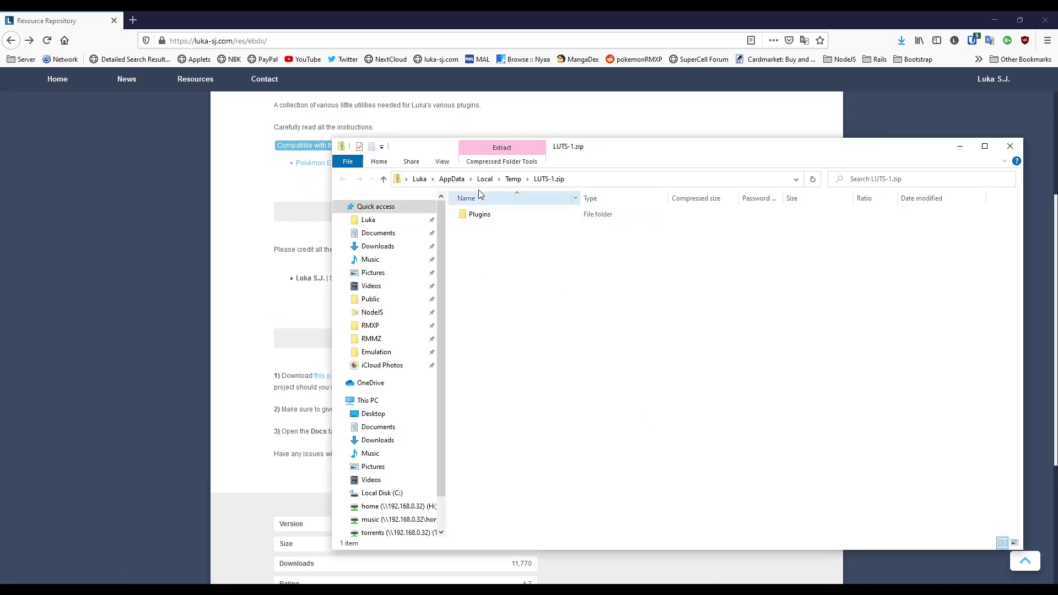
pyautogui.doubleClick(479, 215)
pyautogui.doubleClick(494, 215)
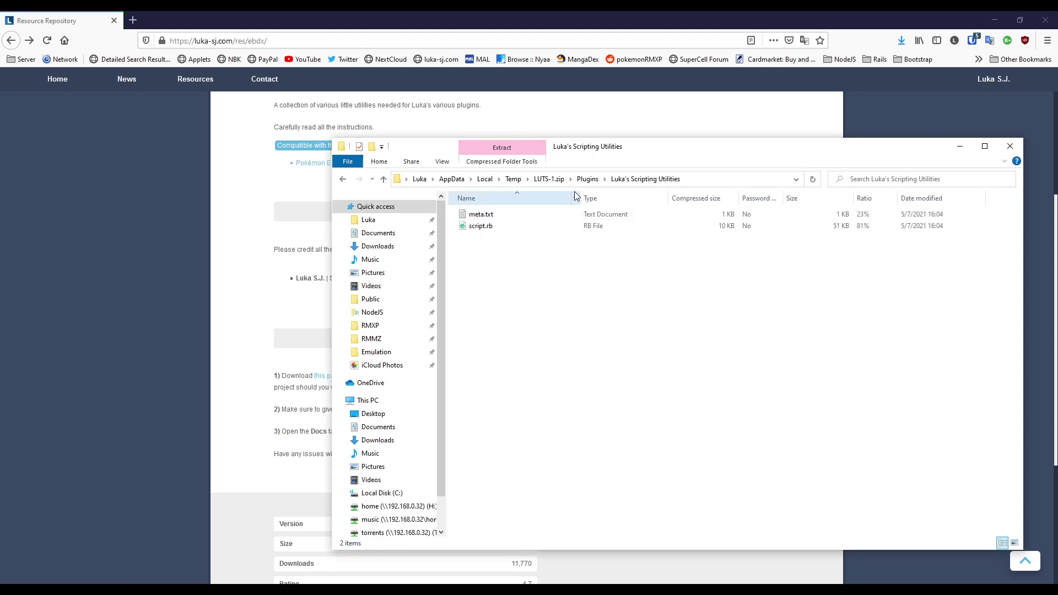
pyautogui.click(549, 179)
# - Copy LUTS-1.zip's Plugins folder into the PE19 project folder
pyautogui.hotkey('alt', 'Tab')
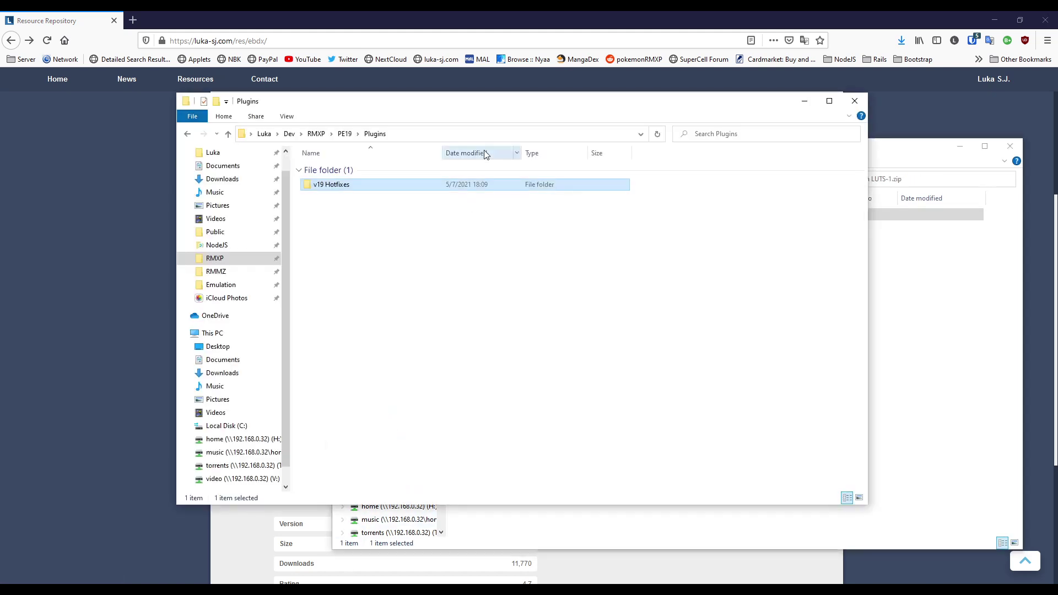
pyautogui.click(345, 134)
pyautogui.moveTo(899, 148); pyautogui.dragTo(758, 303)
pyautogui.moveTo(338, 367); pyautogui.dragTo(778, 214)
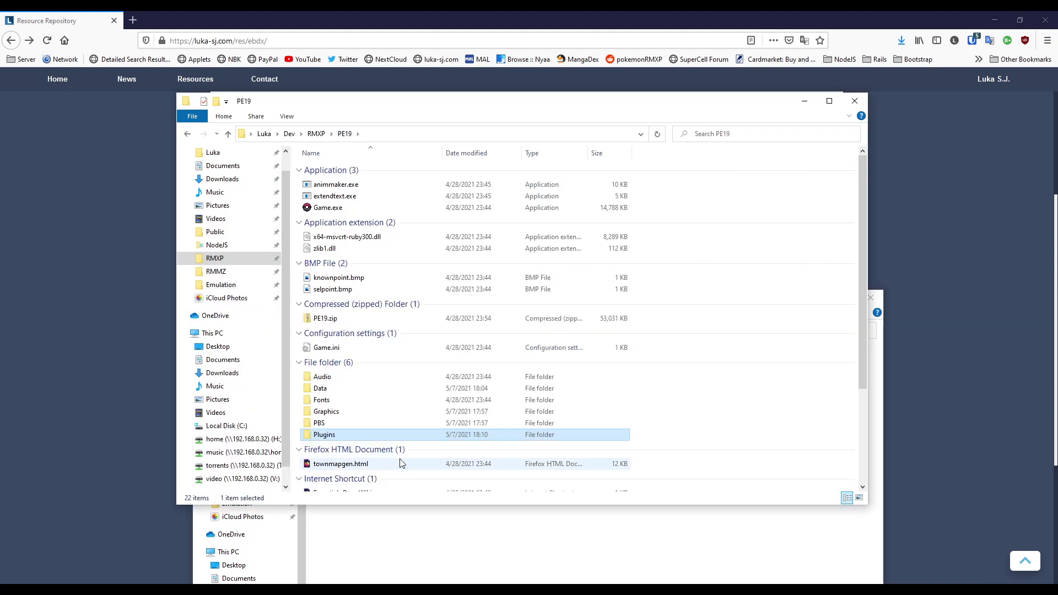
# - Verify the Luka's Scripting Utilities meta.txt shows version 3.2, then return to PE19
pyautogui.doubleClick(359, 435)
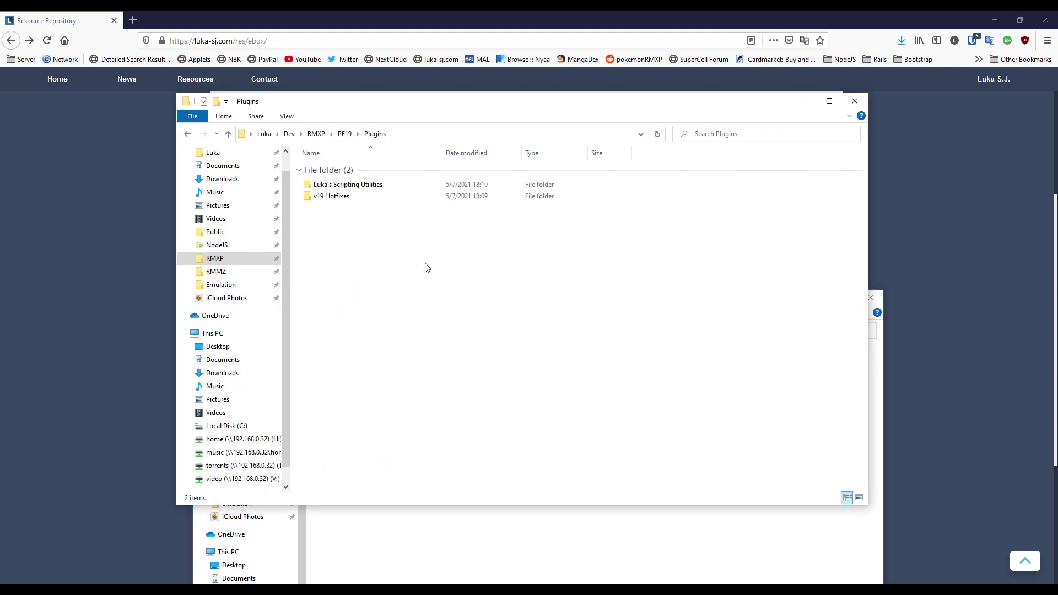
pyautogui.doubleClick(360, 189)
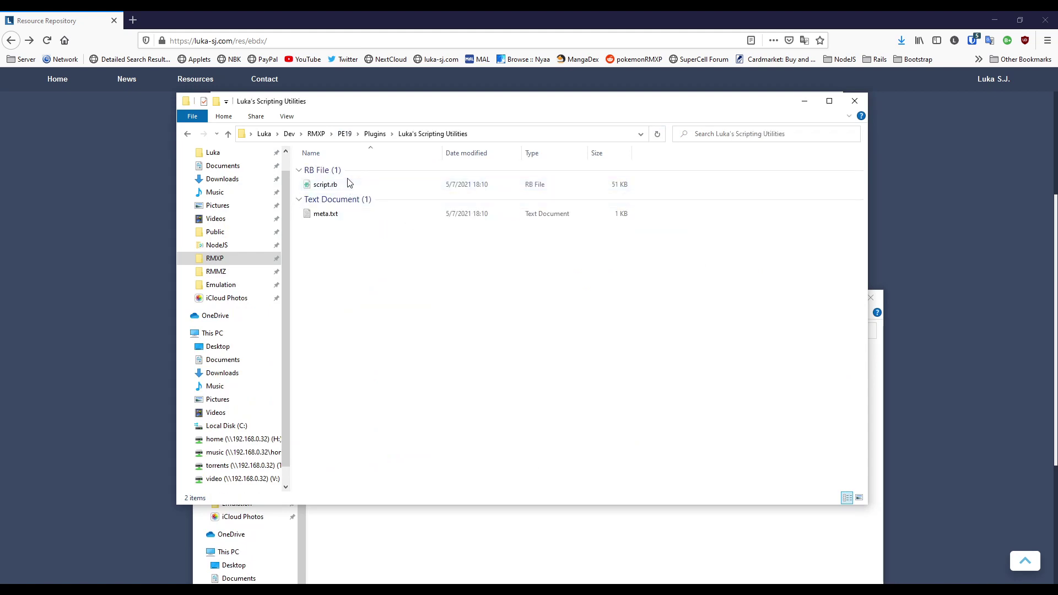
pyautogui.doubleClick(339, 214)
pyautogui.moveTo(295, 191); pyautogui.dragTo(121, 150)
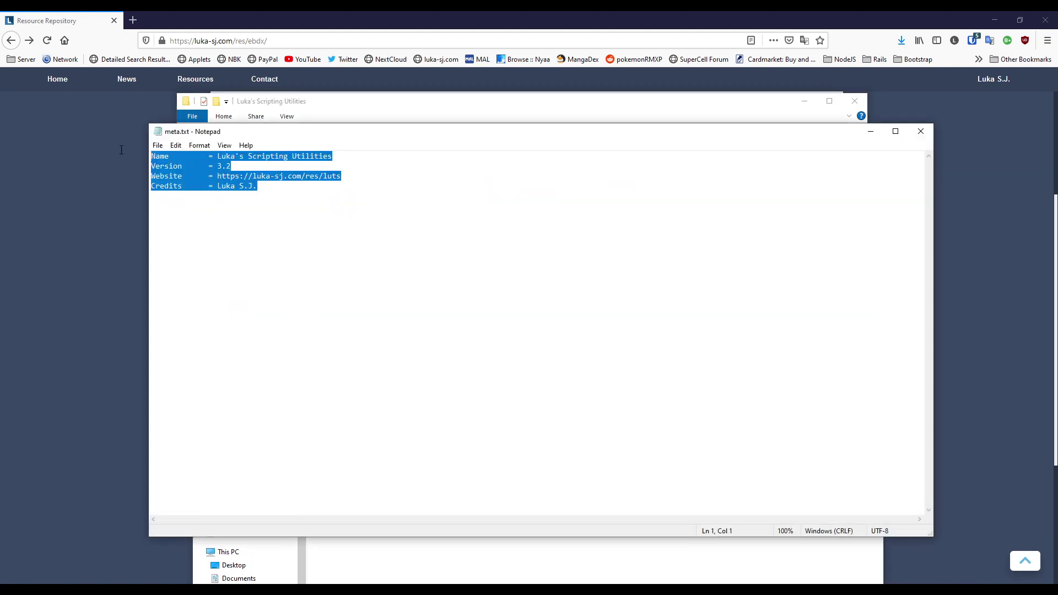
pyautogui.click(921, 131)
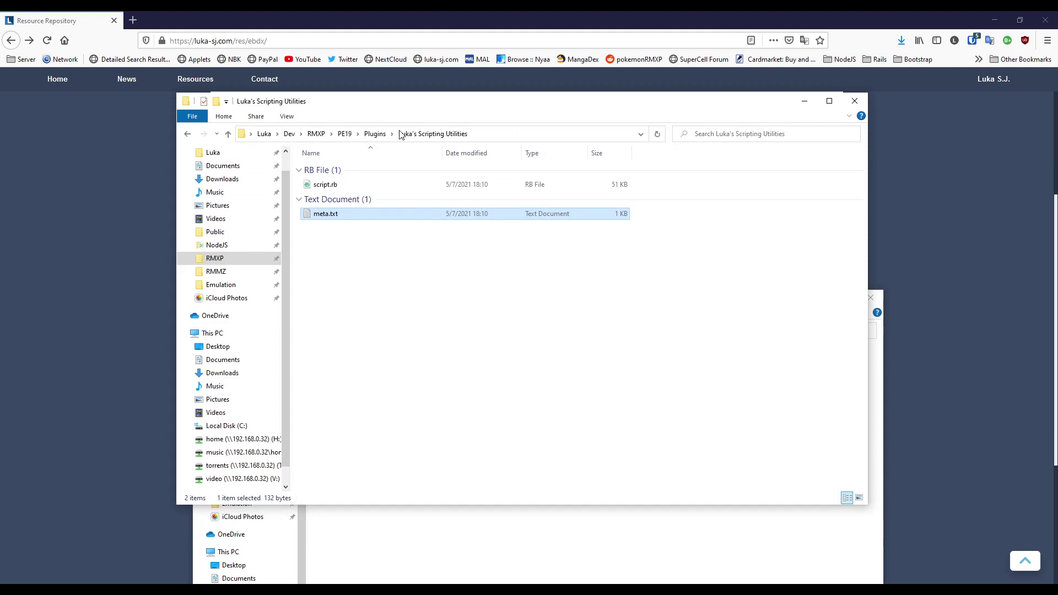
pyautogui.click(345, 134)
# - Close LUTS-1.zip and position the EBDX.zip window beside PE19
pyautogui.click(572, 552)
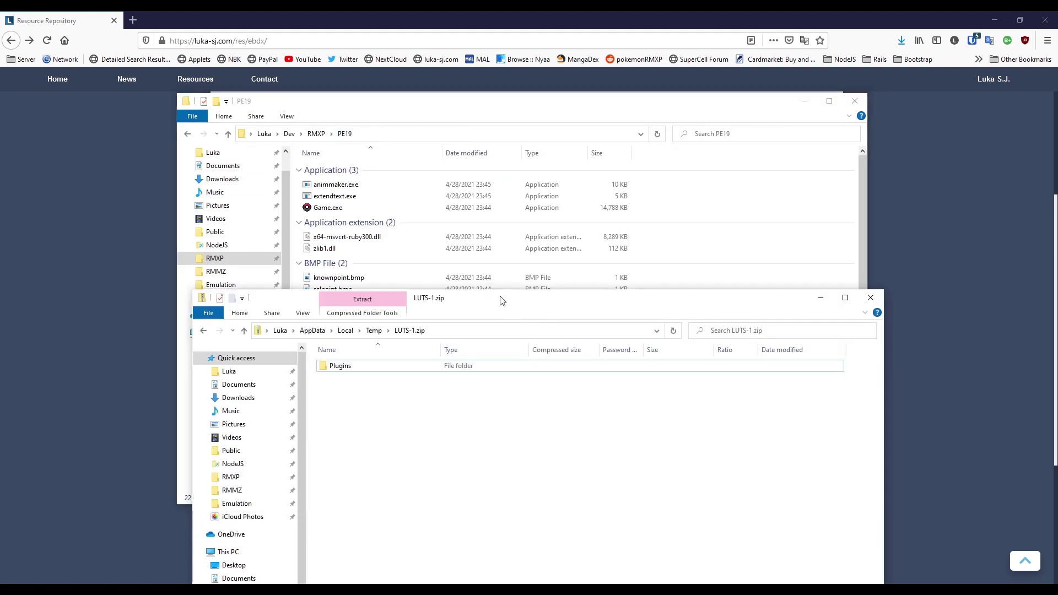
pyautogui.moveTo(500, 306); pyautogui.dragTo(632, 140)
pyautogui.click(1004, 135)
pyautogui.click(548, 583)
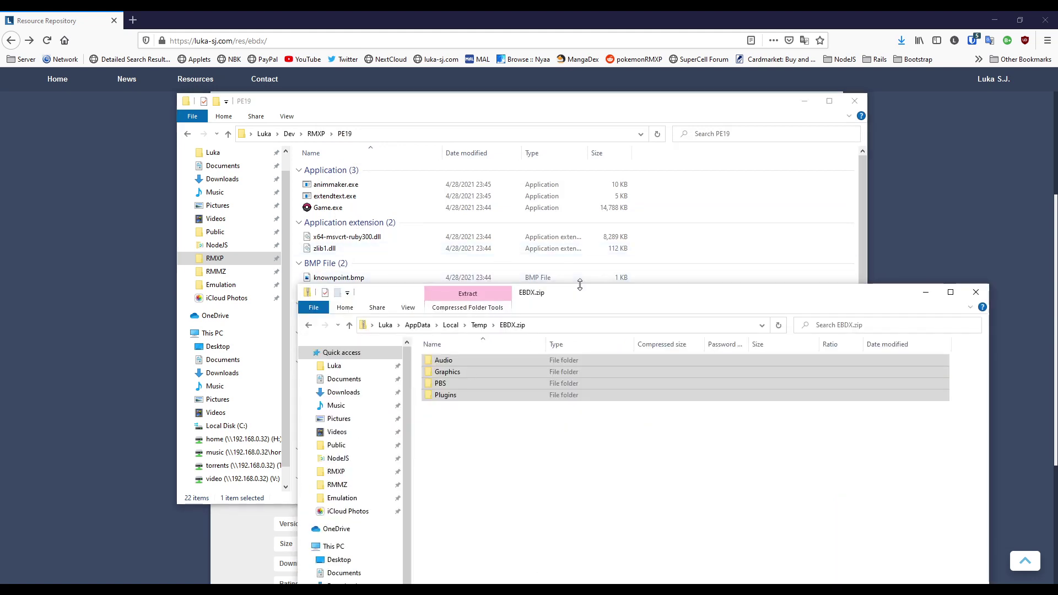
pyautogui.moveTo(584, 289); pyautogui.dragTo(688, 267)
pyautogui.moveTo(649, 405); pyautogui.dragTo(557, 335)
# - Check PBS's EBDX text files, then copy EBDX.zip's Plugins folder into PE19
pyautogui.doubleClick(320, 423)
pyautogui.doubleClick(373, 184)
pyautogui.moveTo(454, 335); pyautogui.dragTo(359, 191)
pyautogui.click(345, 134)
pyautogui.moveTo(889, 263); pyautogui.dragTo(854, 306)
pyautogui.moveTo(510, 407); pyautogui.dragTo(793, 250)
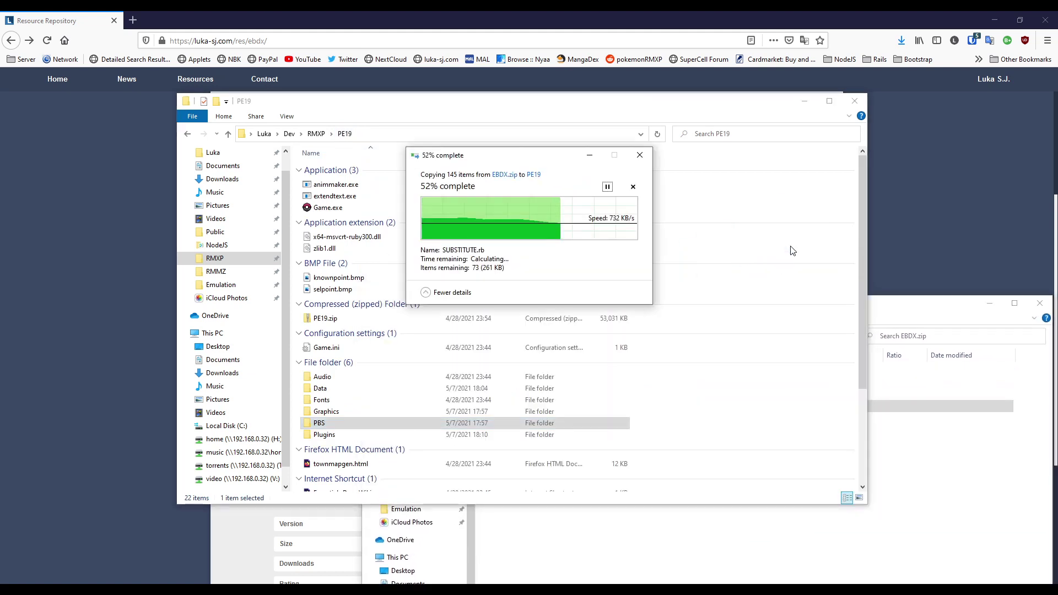
# - Open Plugins > Elite Battle DX and look over its four subfolders
pyautogui.doubleClick(342, 435)
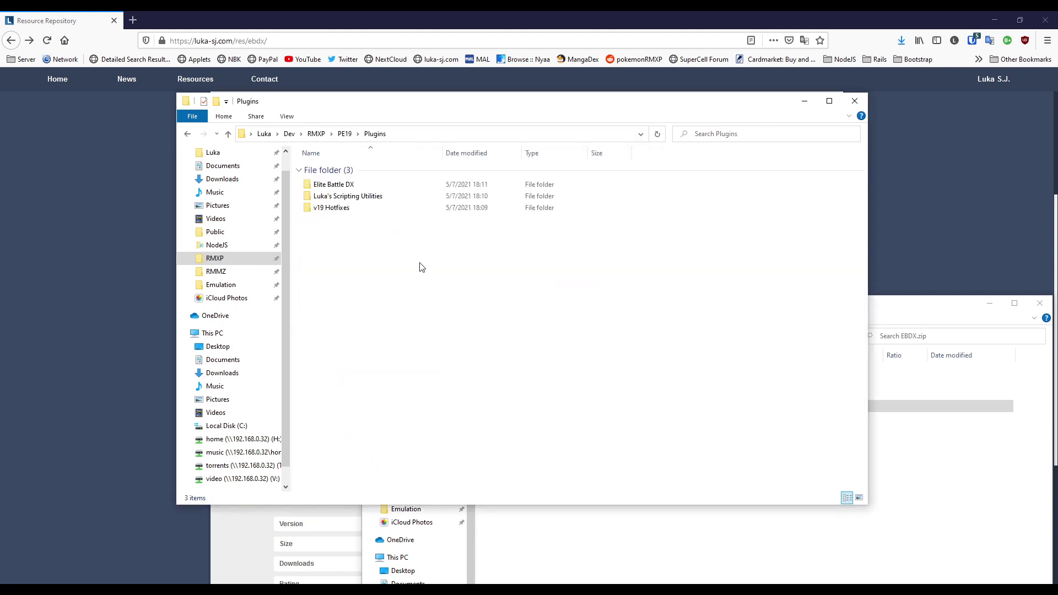
pyautogui.doubleClick(342, 188)
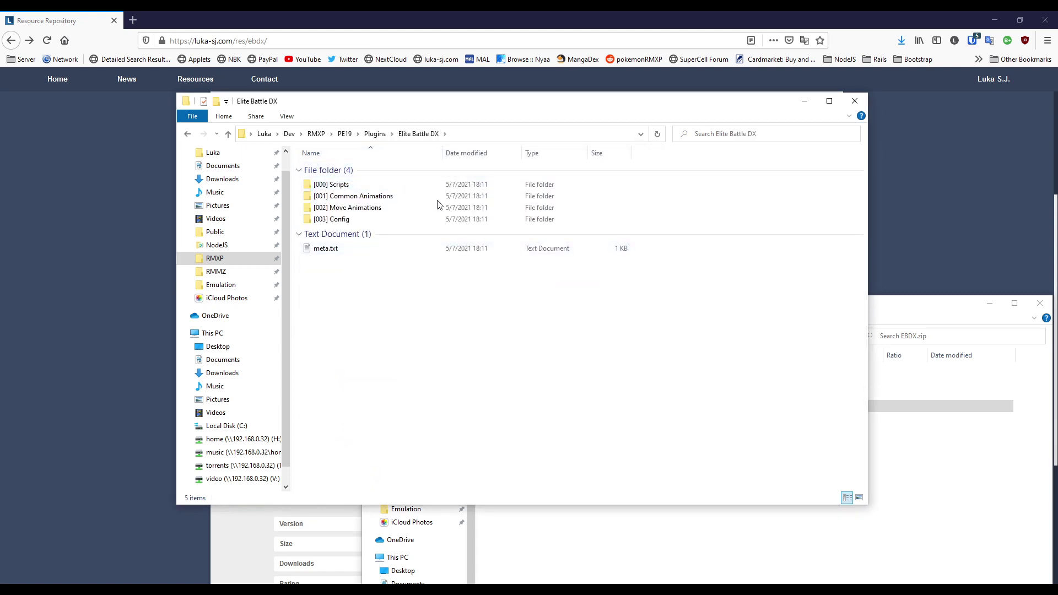
pyautogui.moveTo(685, 184); pyautogui.dragTo(421, 236)
pyautogui.click(711, 191)
# - Check the Luka's Scripting Utilities script.rb and v19 Hotfixes folders, then reenter Elite Battle DX
pyautogui.click(376, 134)
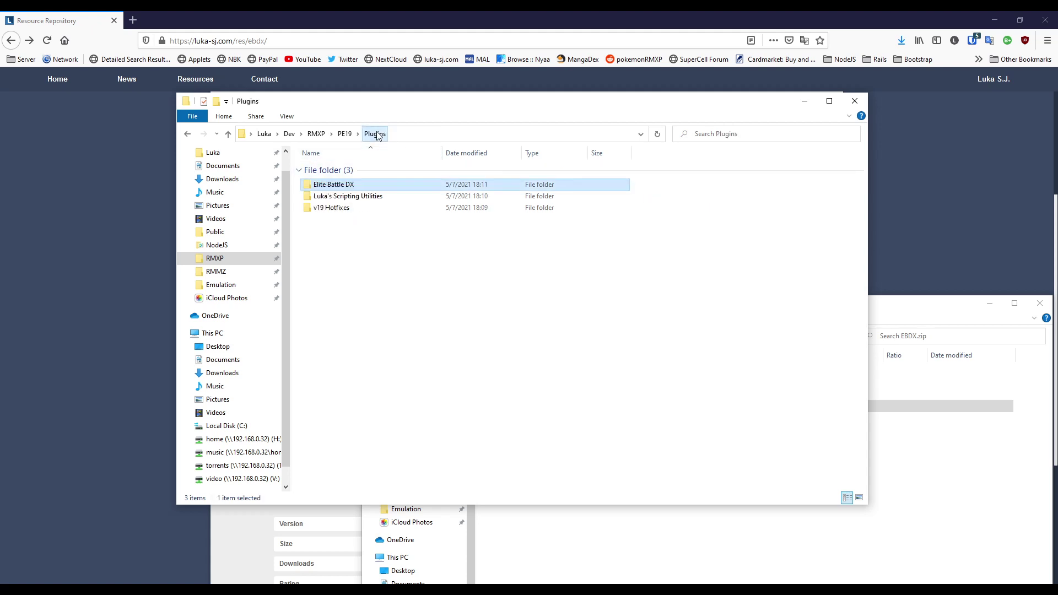
pyautogui.doubleClick(380, 197)
pyautogui.click(422, 187)
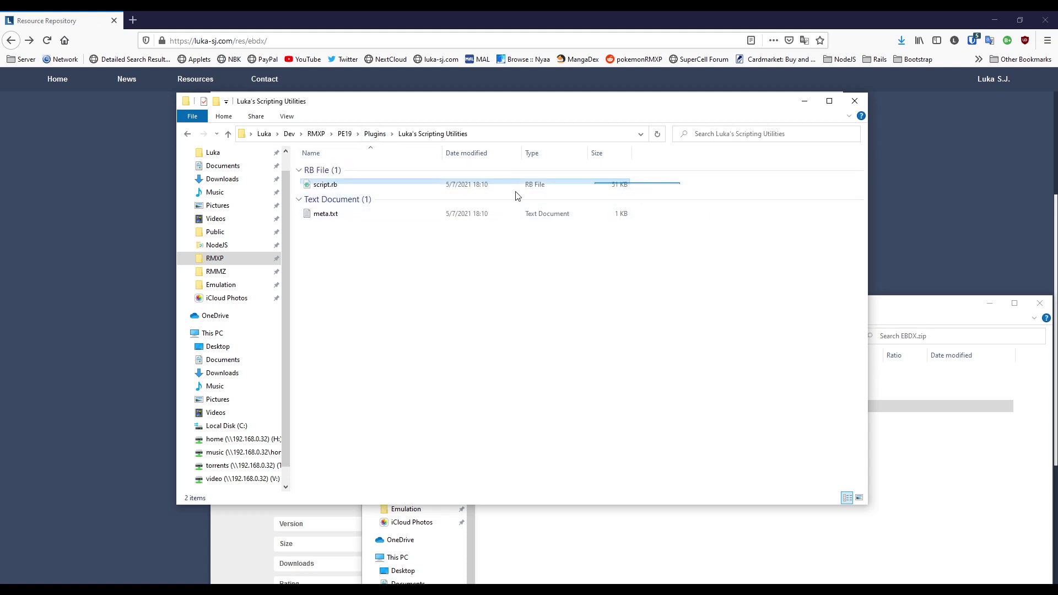
pyautogui.click(375, 134)
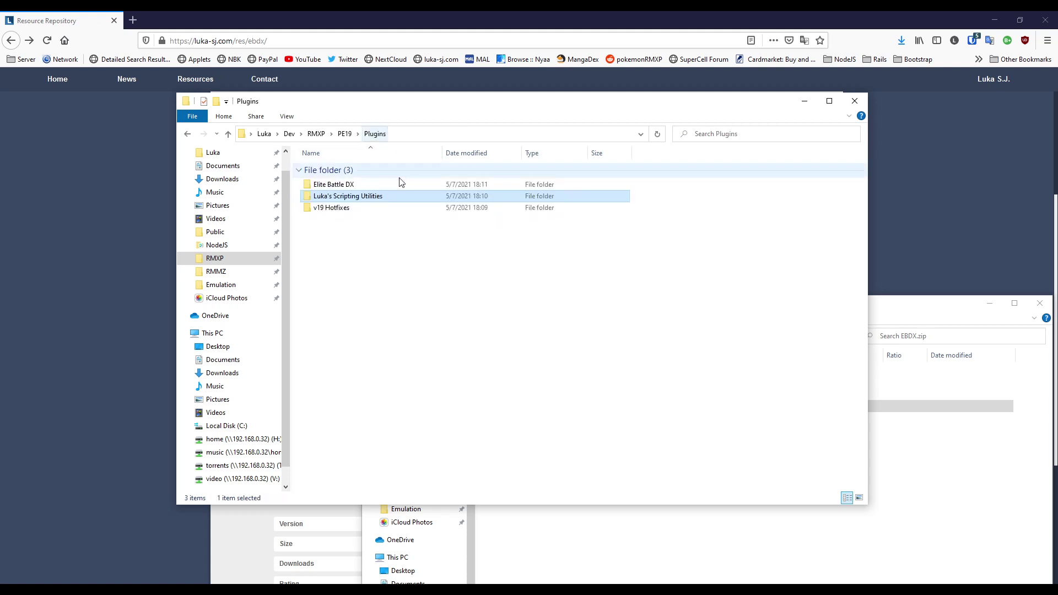
pyautogui.doubleClick(366, 207)
pyautogui.click(376, 134)
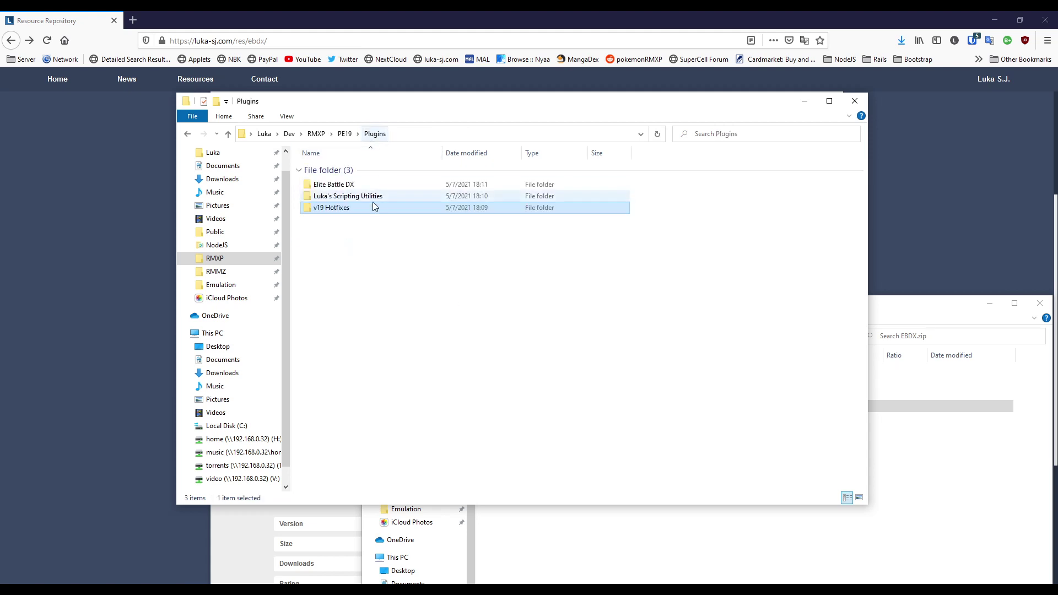
pyautogui.doubleClick(358, 186)
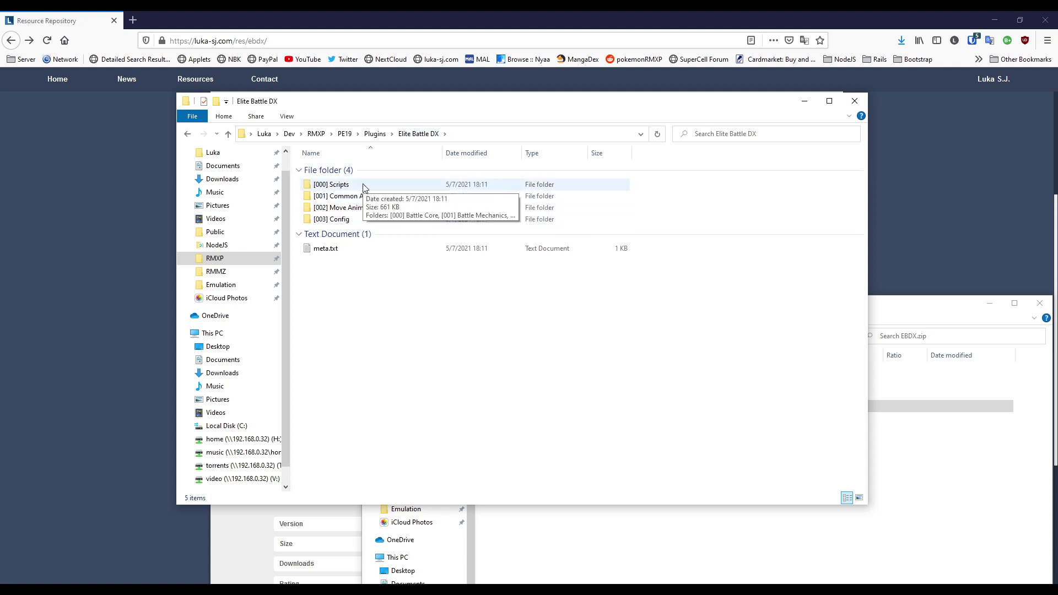
# - Browse [000] Scripts: Battle Core, Battle Scenes and Battle UI with UI Command.rb
pyautogui.doubleClick(338, 185)
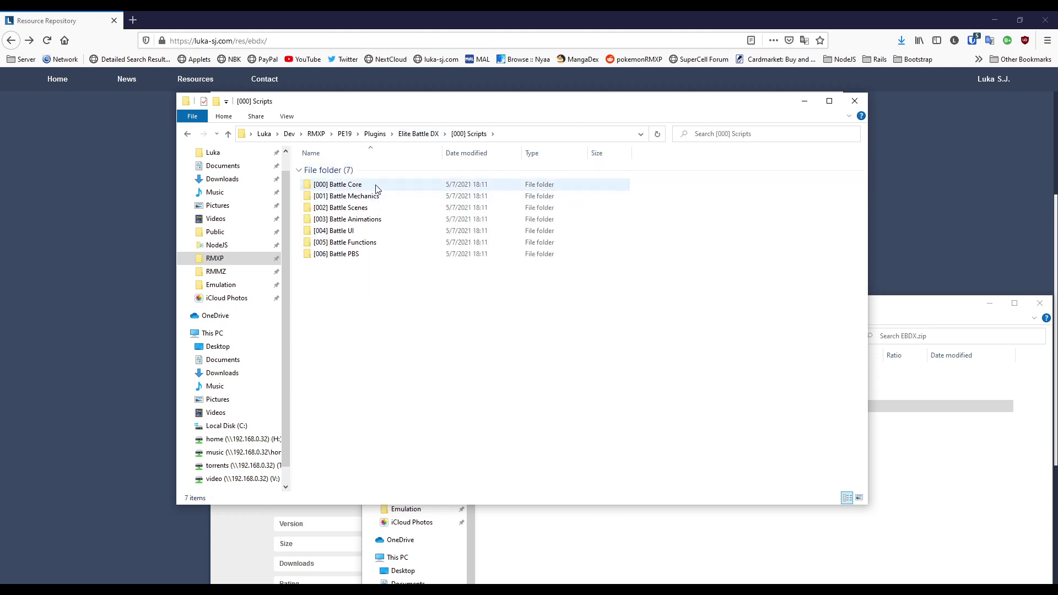
pyautogui.doubleClick(353, 185)
pyautogui.hotkey('alt', 'Left')
pyautogui.click(371, 209)
pyautogui.doubleClick(353, 230)
pyautogui.click(425, 230)
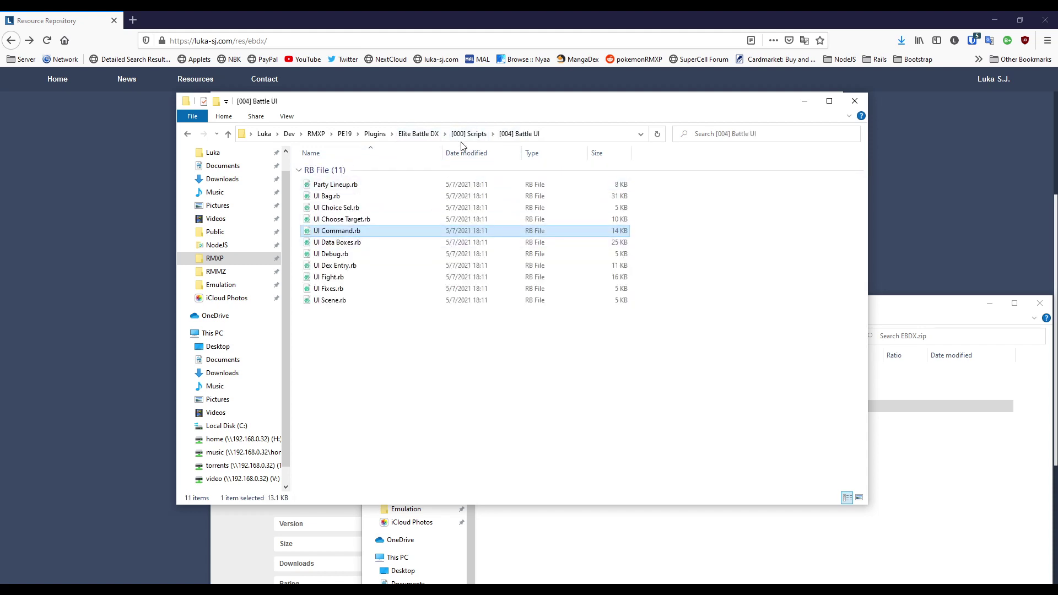
pyautogui.click(428, 137)
# - Check [001] Common Animations and [002] Move Animations, then open [003] Config's three scripts
pyautogui.click(355, 200)
pyautogui.doubleClick(355, 199)
pyautogui.click(424, 134)
pyautogui.click(337, 207)
pyautogui.doubleClick(338, 207)
pyautogui.click(419, 134)
pyautogui.click(340, 220)
pyautogui.doubleClick(340, 219)
pyautogui.moveTo(368, 260); pyautogui.dragTo(335, 180)
pyautogui.click(432, 291)
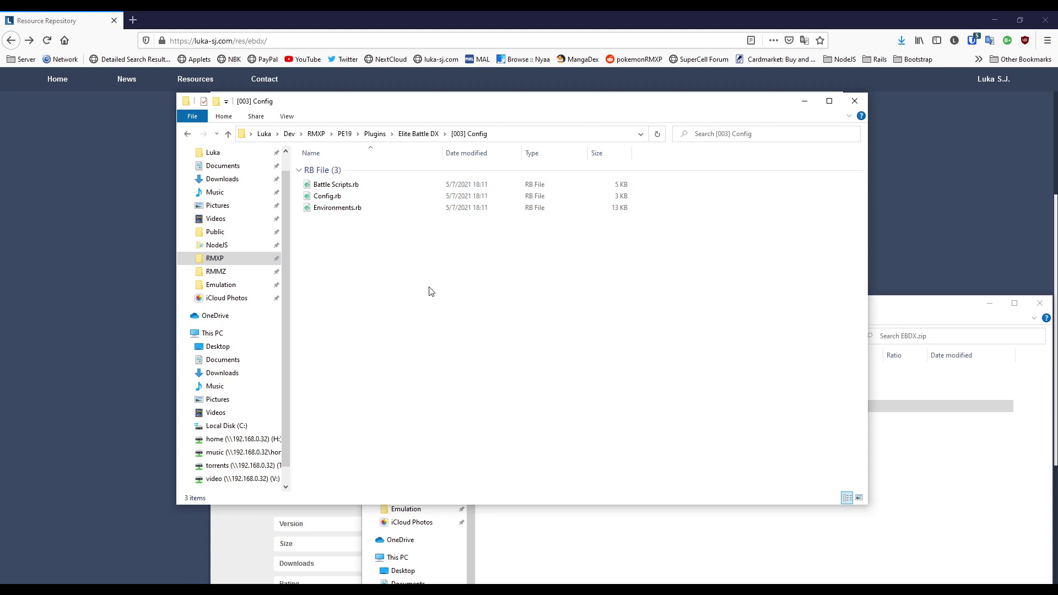
pyautogui.hotkey('alt', 'Tab')
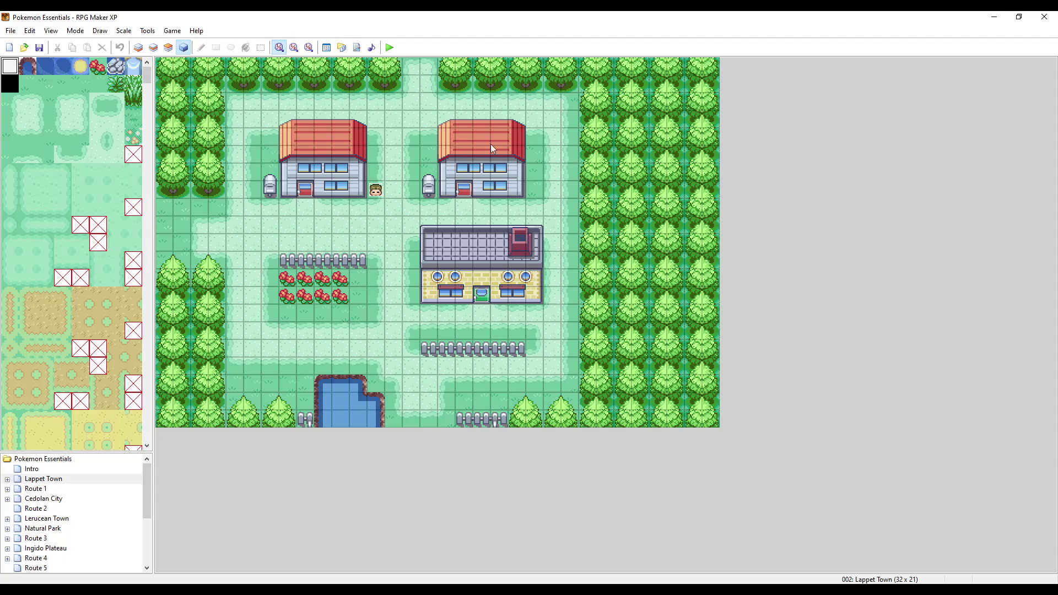
pyautogui.click(357, 47)
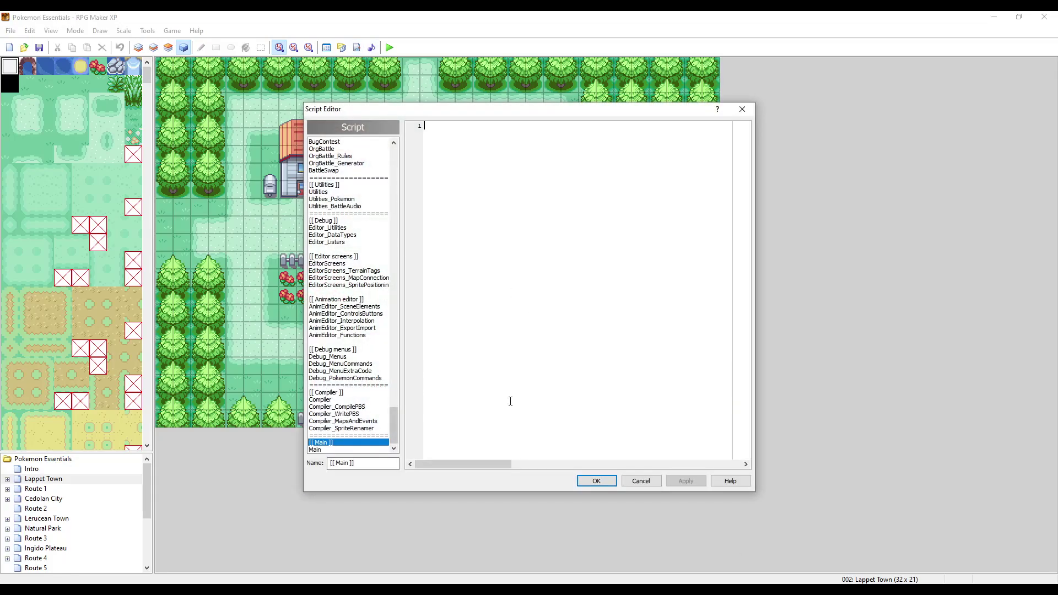
pyautogui.click(342, 430)
pyautogui.moveTo(426, 144); pyautogui.dragTo(658, 343)
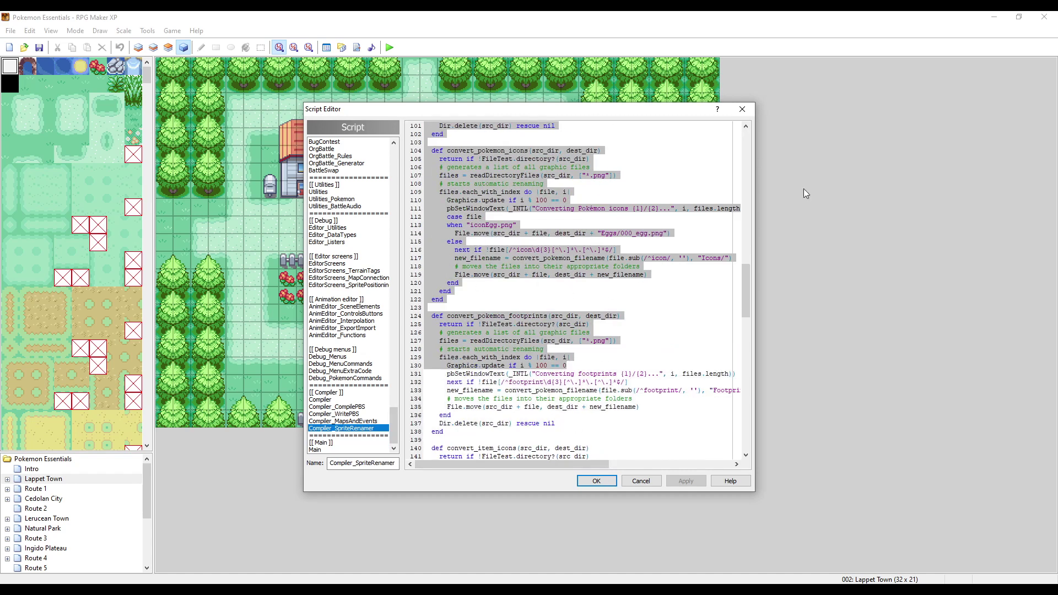
pyautogui.scroll(16, 609, 322)
pyautogui.click(643, 481)
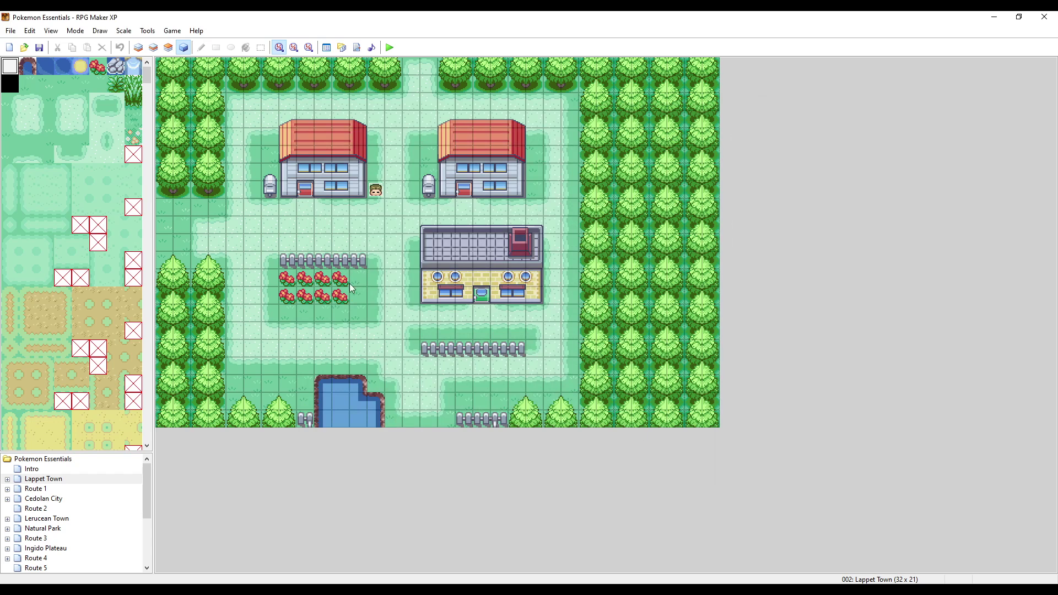
pyautogui.hotkey('alt', 'Tab')
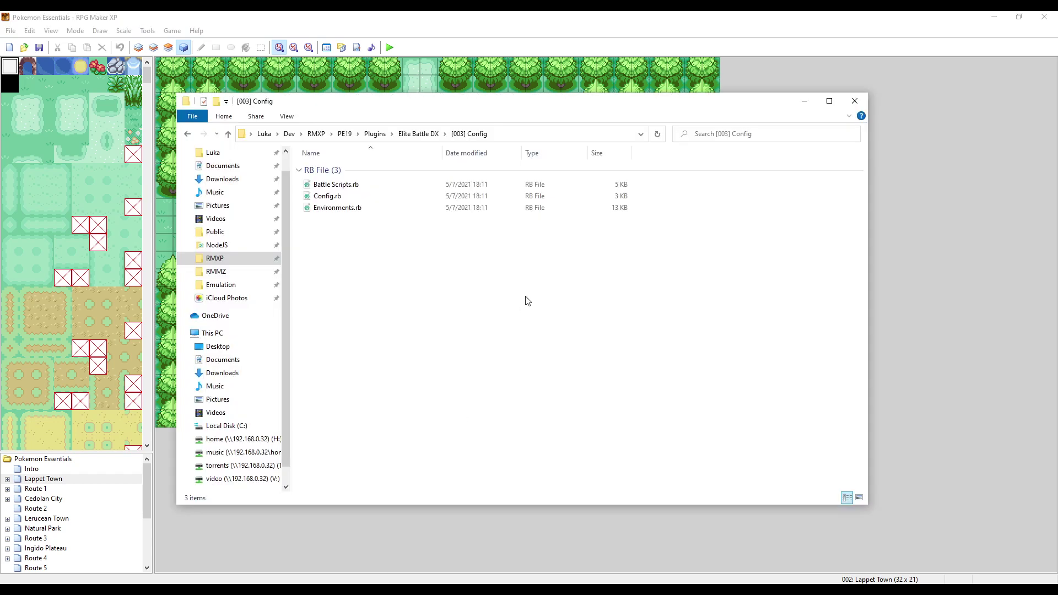
pyautogui.click(429, 136)
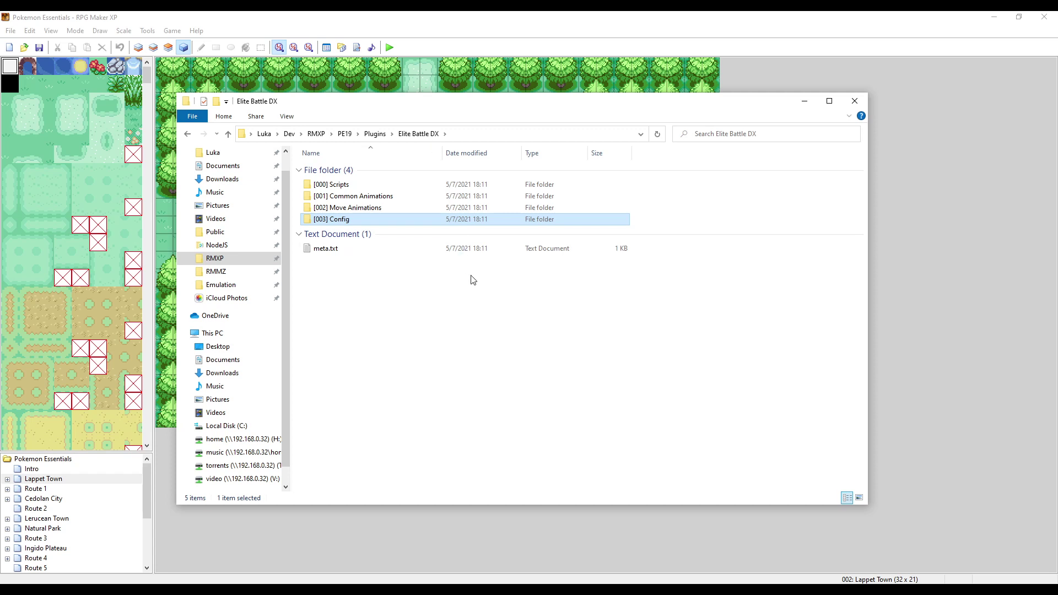
pyautogui.click(463, 306)
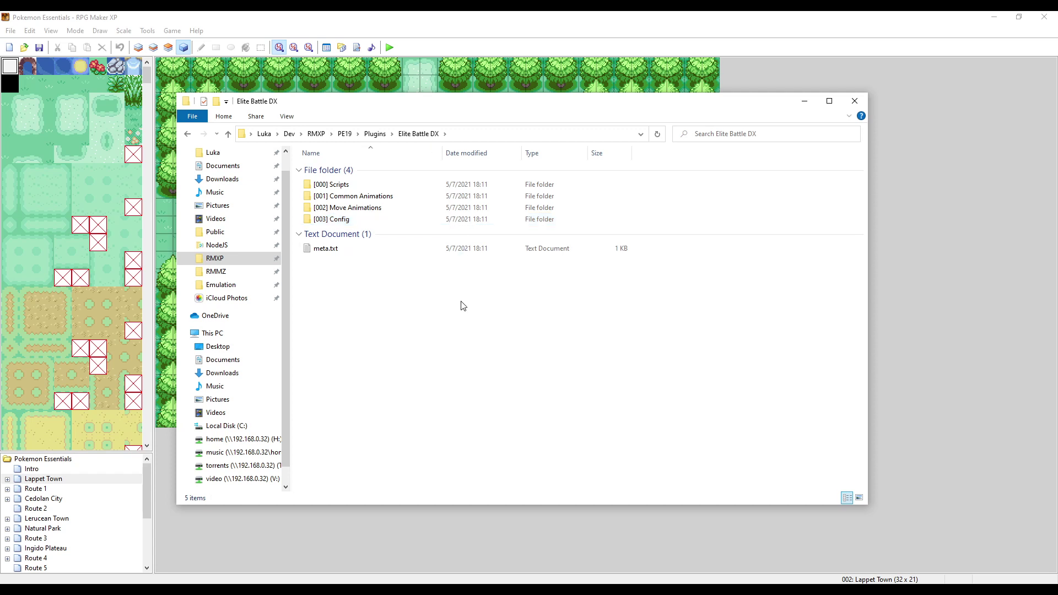
pyautogui.click(375, 134)
# - Playtest from the Lappet Town map so plugins compile, continue the save, and walk into tall grass for a wild Pidgey battle
pyautogui.click(456, 48)
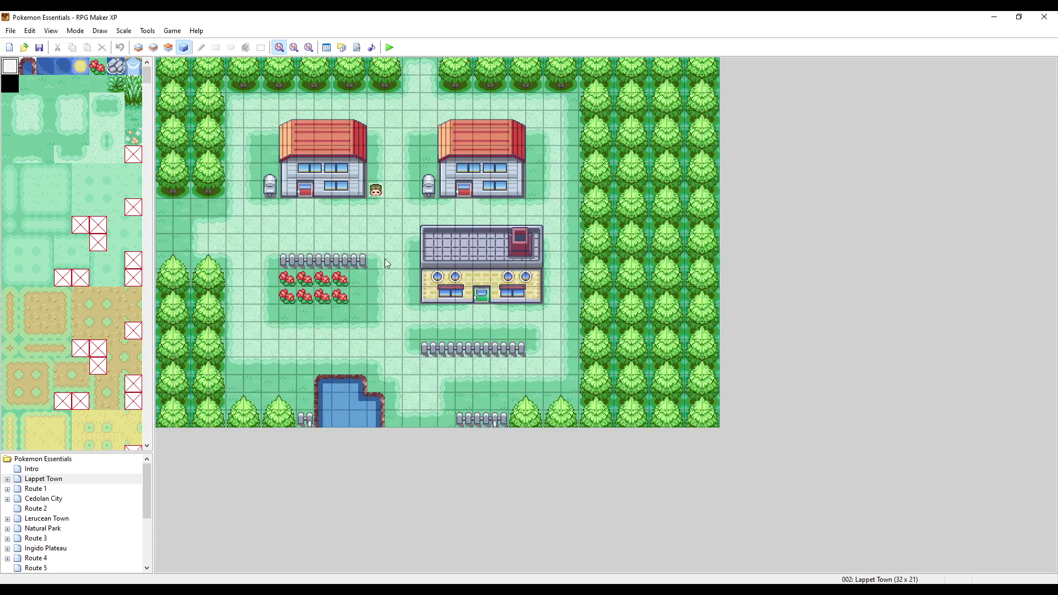
pyautogui.click(391, 48)
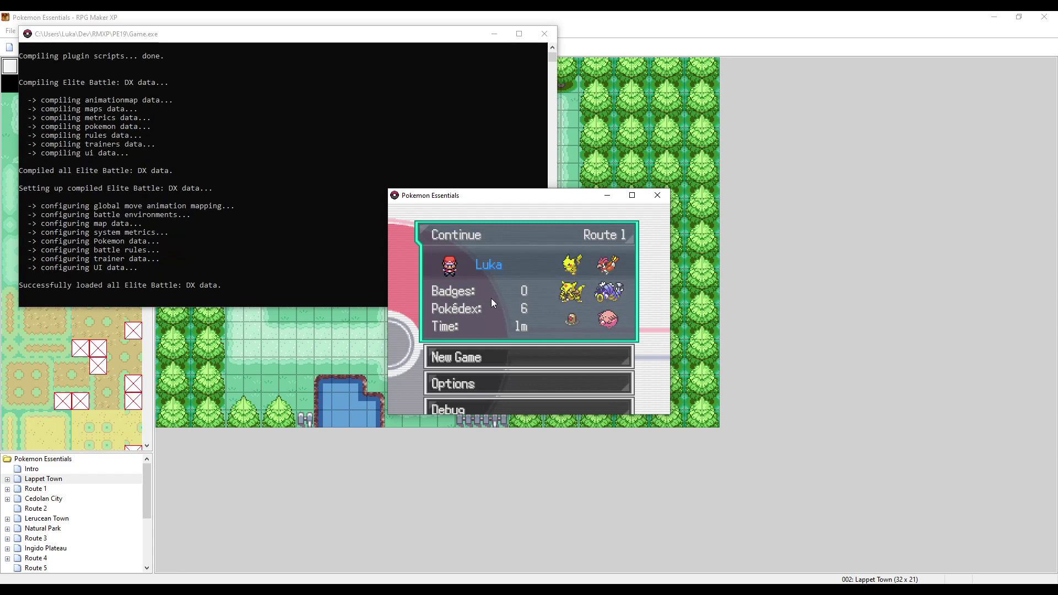
pyautogui.press('Return')
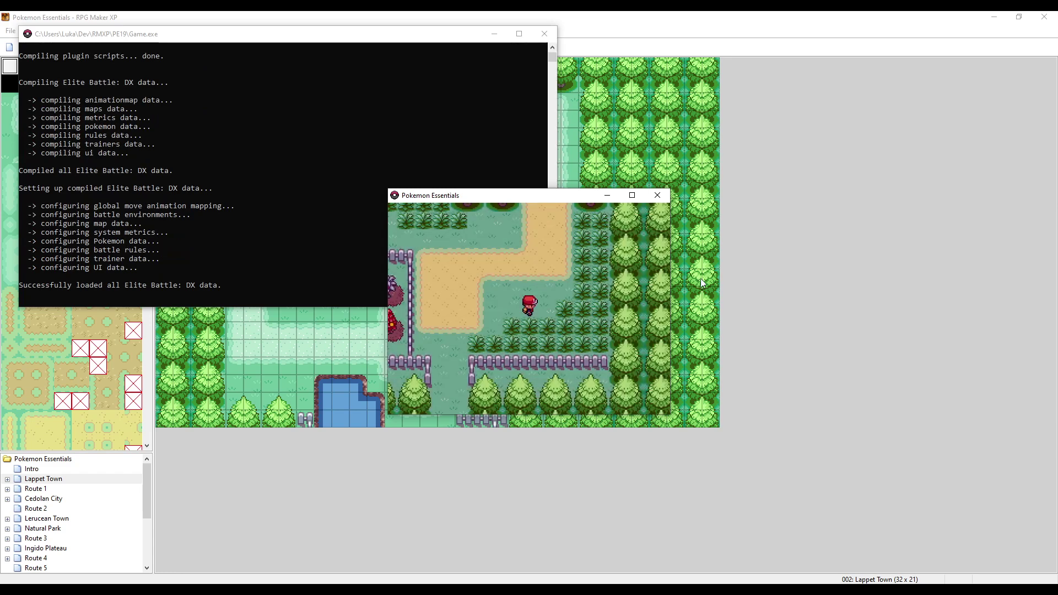
pyautogui.press('Right')
pyautogui.press('Down')
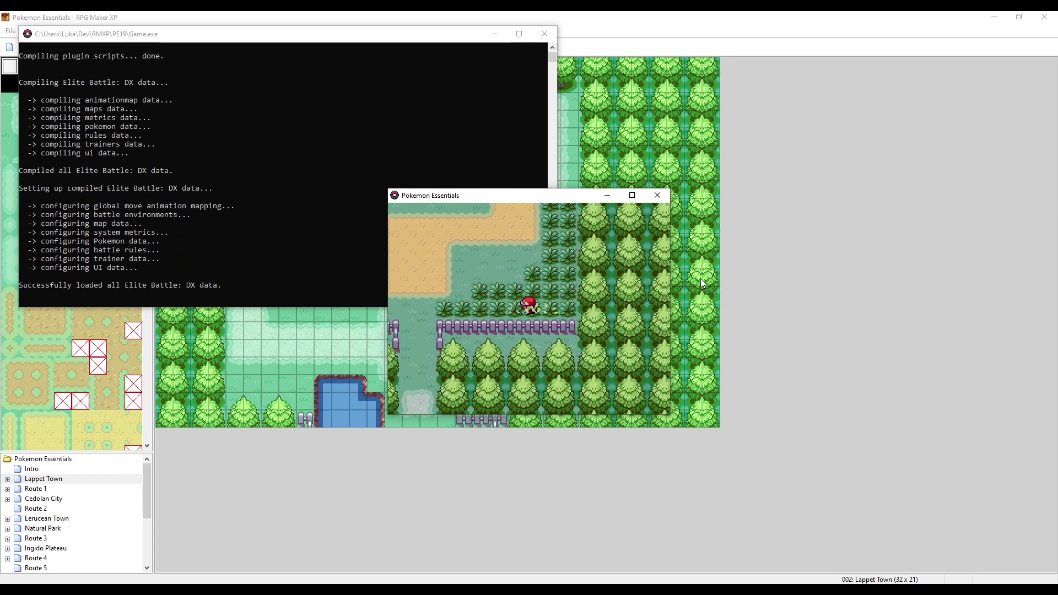
pyautogui.press('Left')
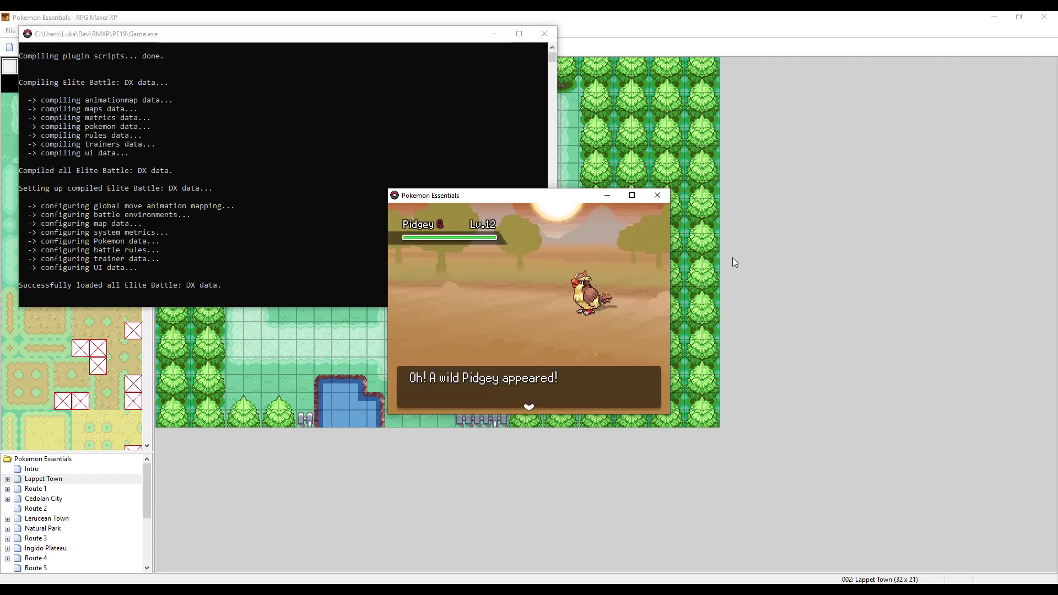
# - Close the running game and cancel the Script Editor without changes
pyautogui.click(658, 195)
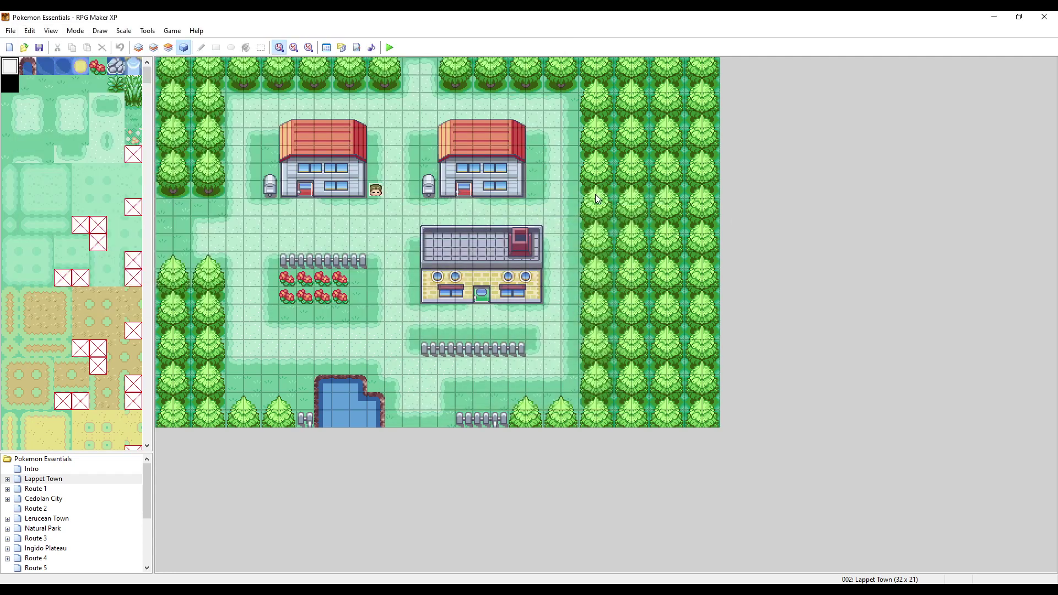
pyautogui.click(357, 48)
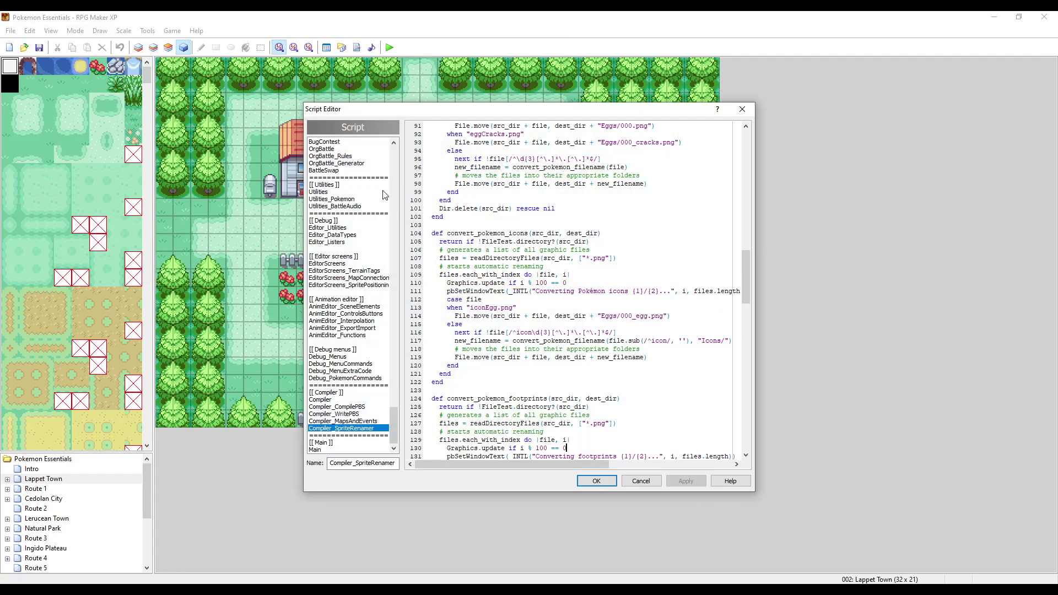
pyautogui.click(642, 481)
# - In Explorer, go to the PE19 project's Data folder and select PluginScripts.rxdata
pyautogui.hotkey('alt', 'Tab')
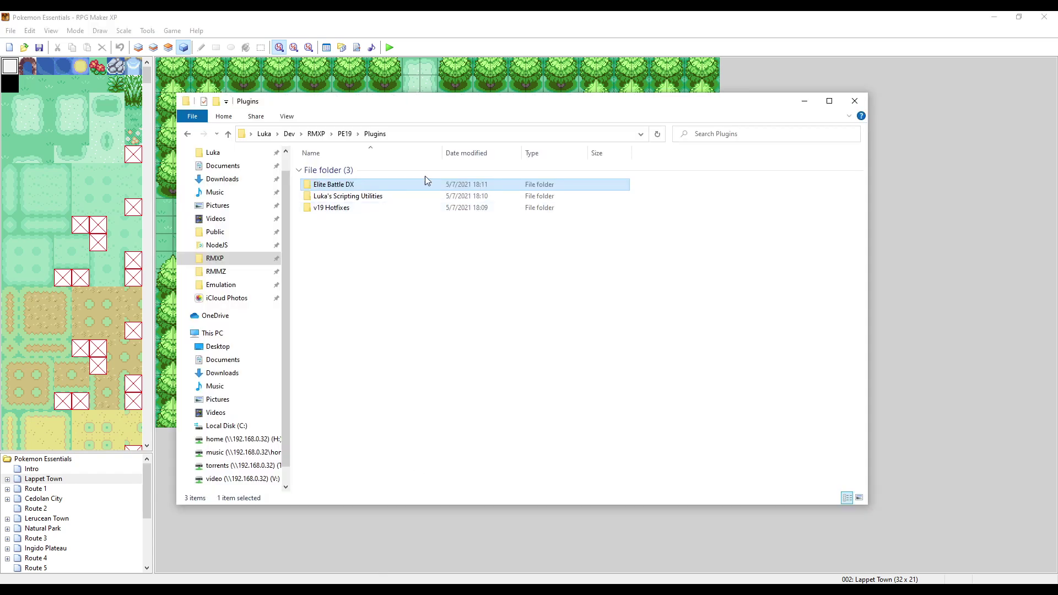
pyautogui.click(344, 133)
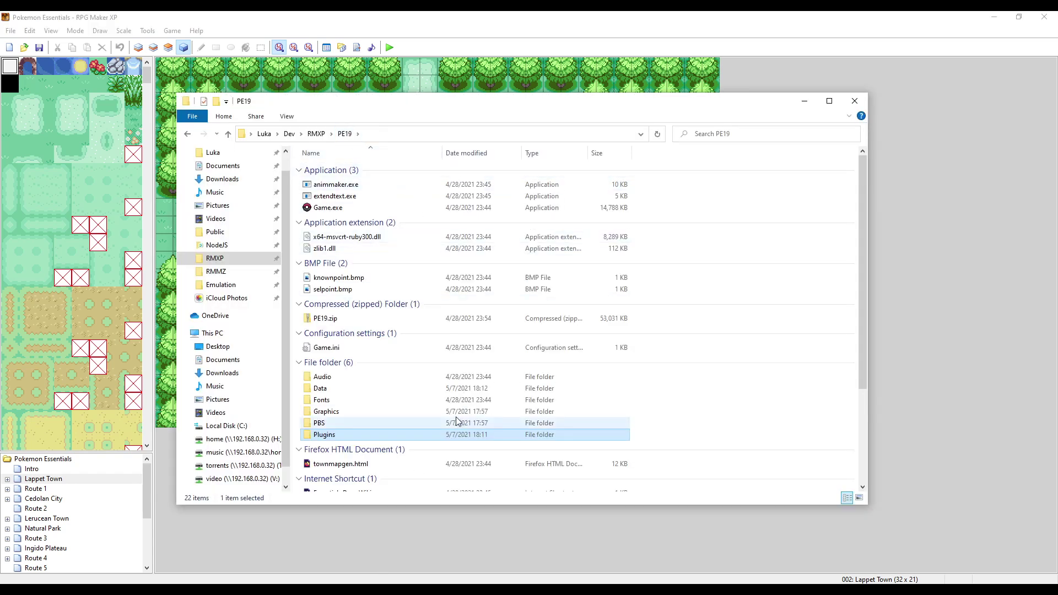
pyautogui.doubleClick(334, 388)
pyautogui.scroll(-15, 472, 345)
pyautogui.click(509, 403)
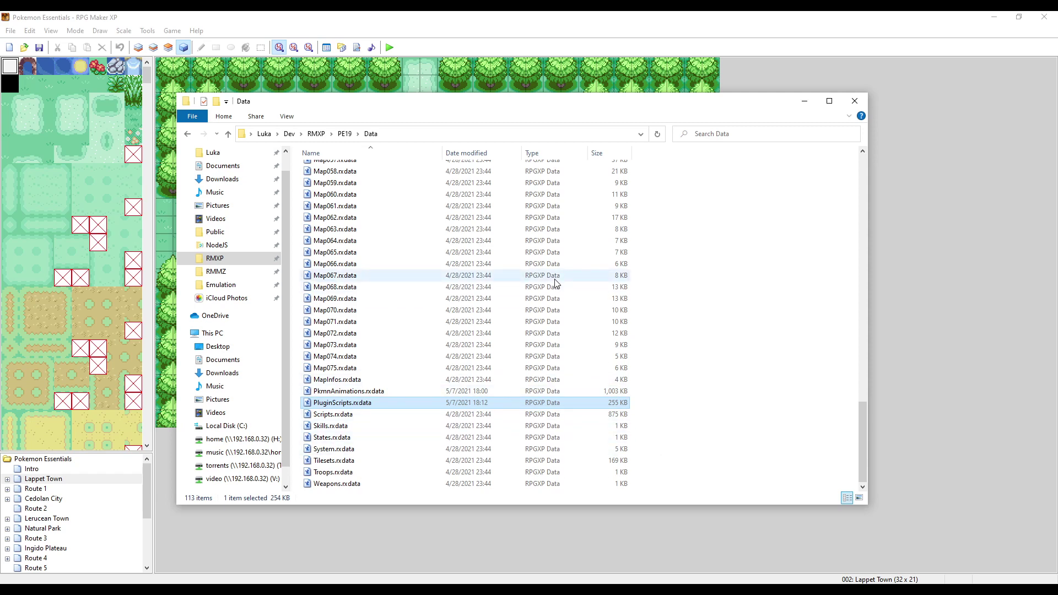
# - Delete the stale PluginScripts.rxdata, then playtest again so plugins and EBDX data recompile, and close the game
pyautogui.click(390, 47)
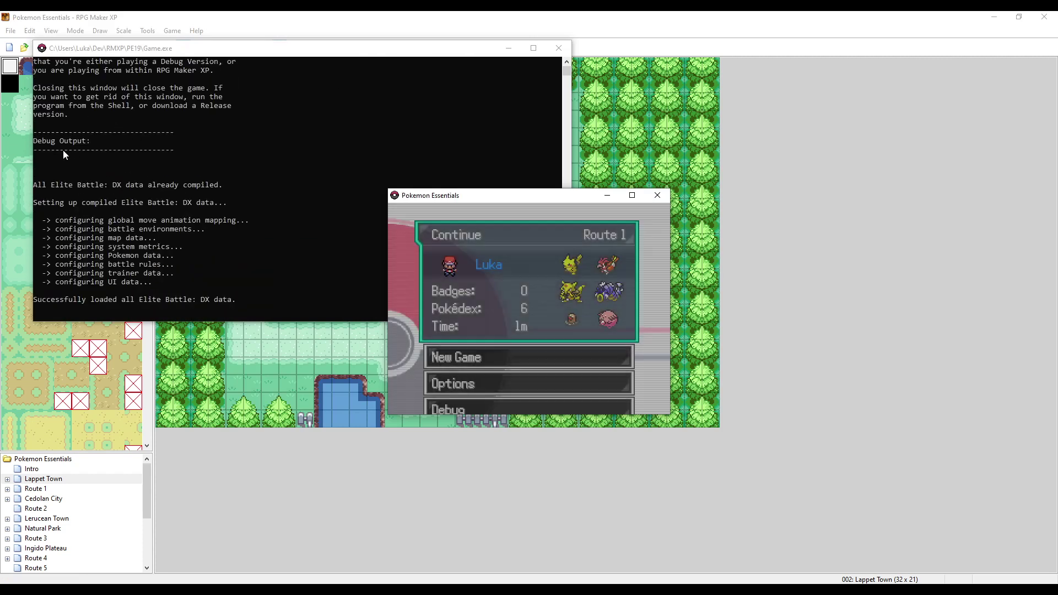
pyautogui.click(559, 48)
pyautogui.hotkey('alt', 'Tab')
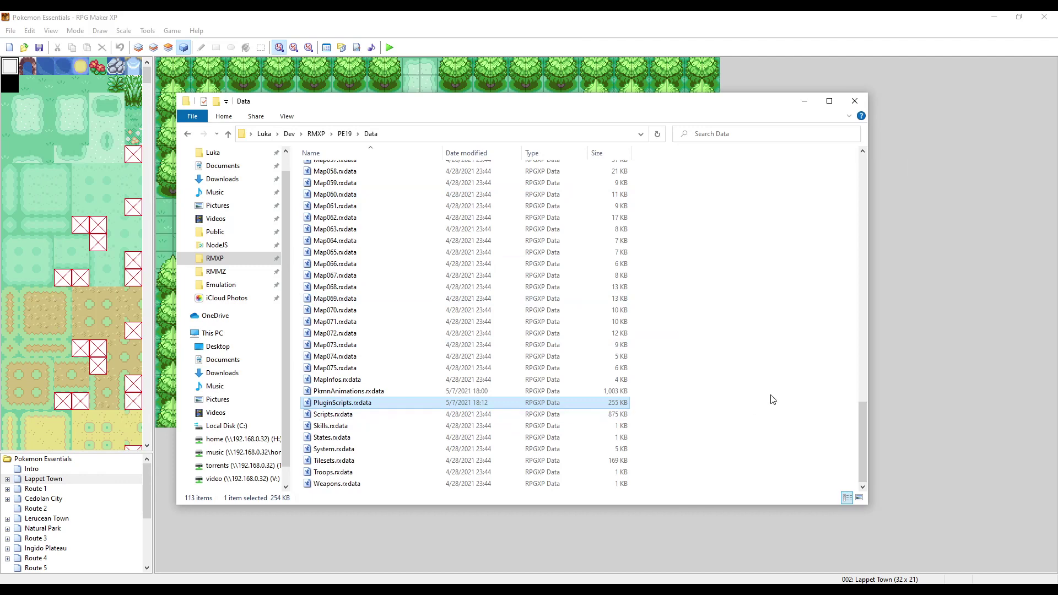
pyautogui.click(345, 133)
pyautogui.click(390, 47)
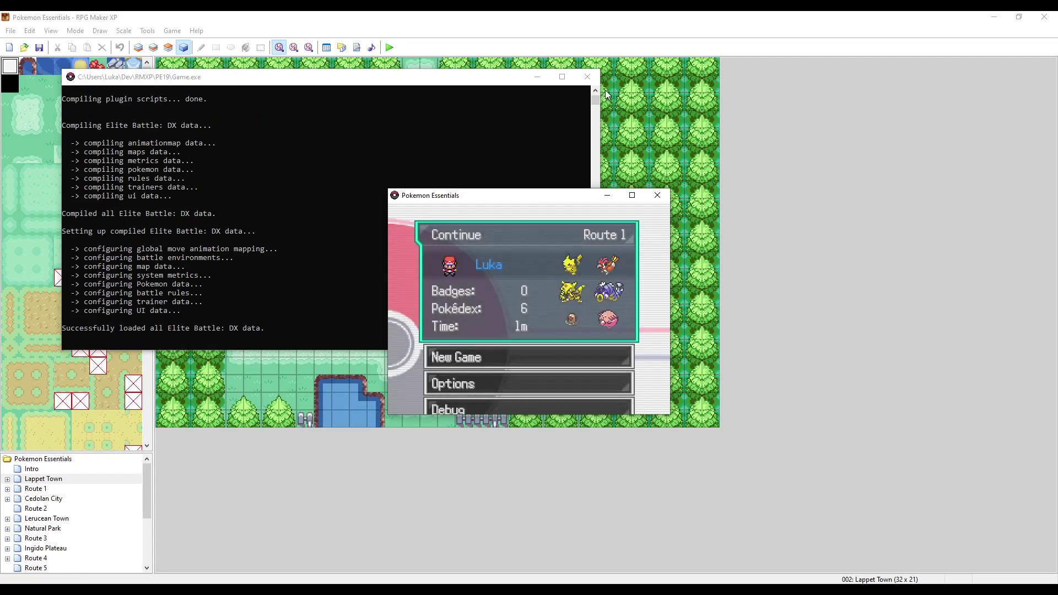
pyautogui.click(588, 77)
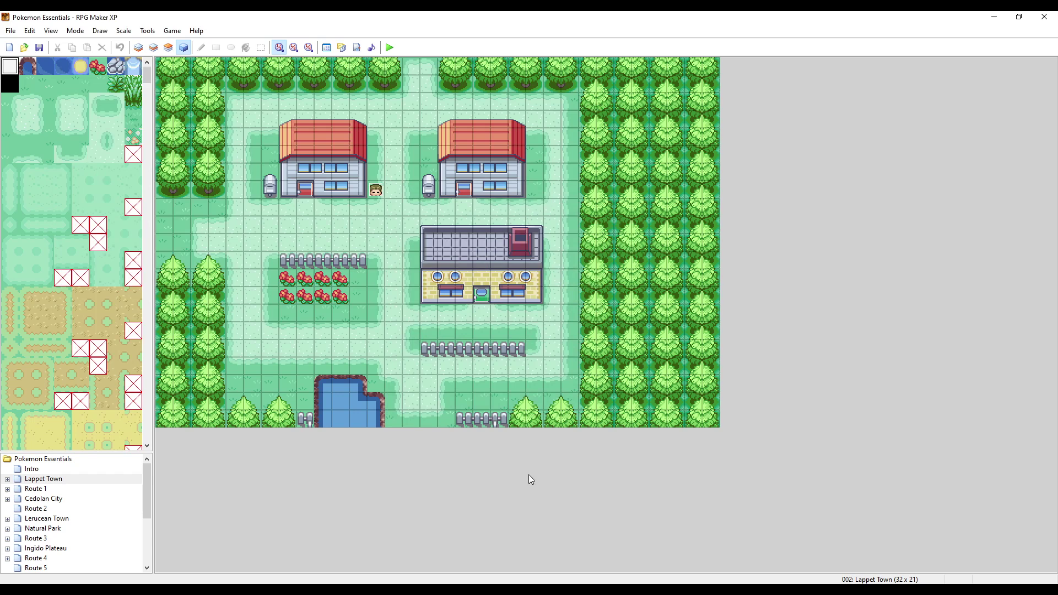
# - Bring the File Explorer window listing PE19's Data, Plugins and PBS folders to the front
pyautogui.hotkey('alt', 'Tab')
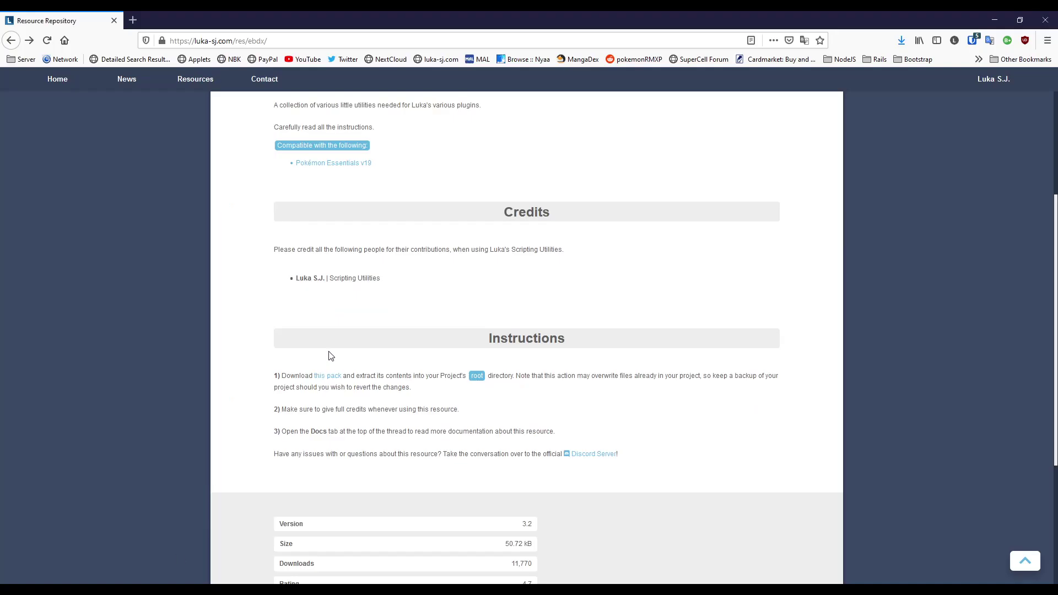
# - From the Elite Battle: DX History tab, download the 1.1.1 Bugfixes update zip and open it
pyautogui.scroll(4, 328, 351)
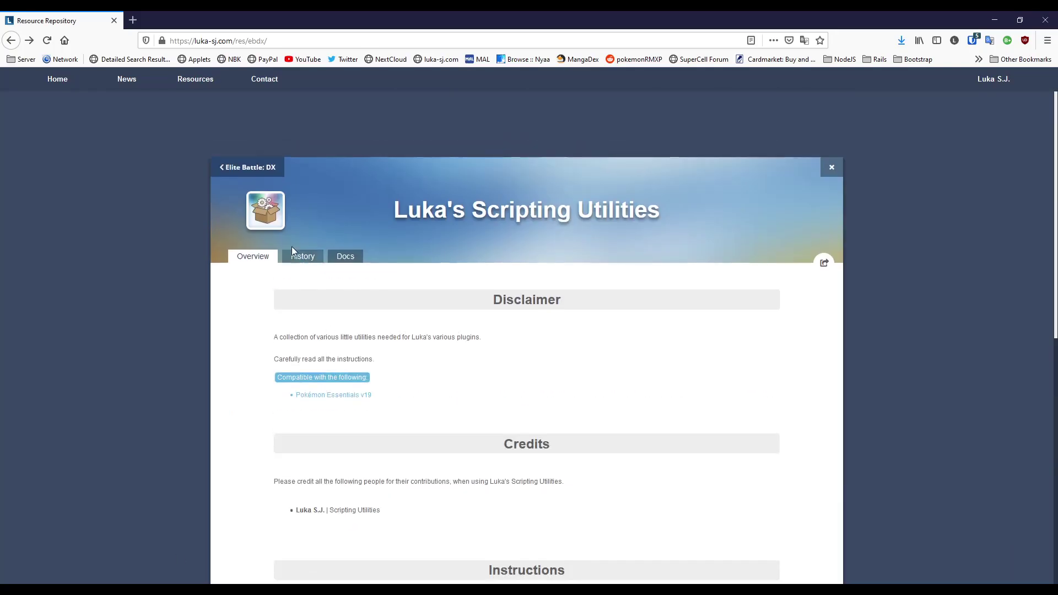
pyautogui.click(263, 169)
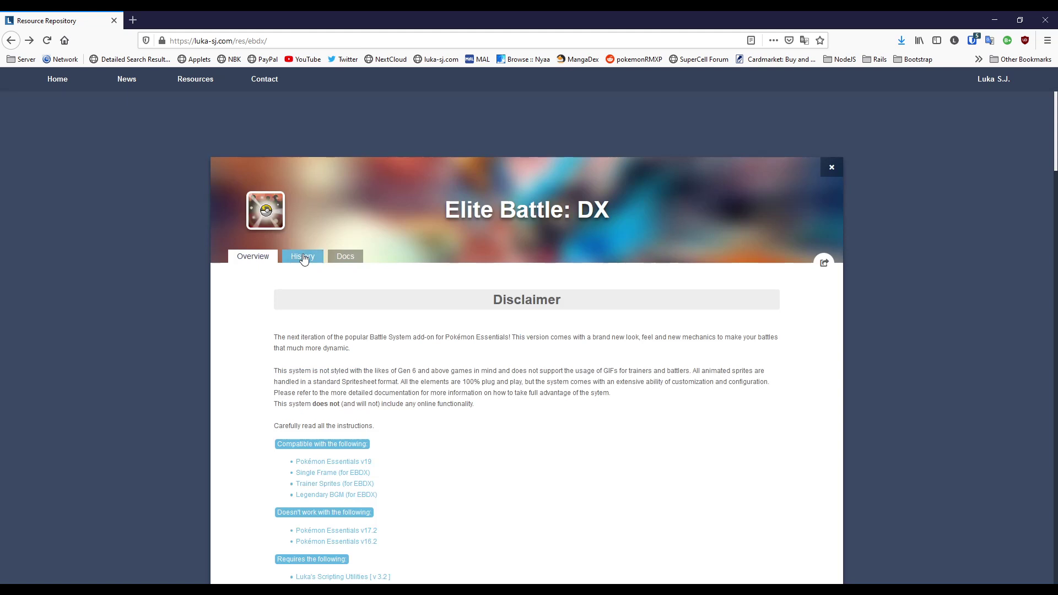
pyautogui.click(303, 258)
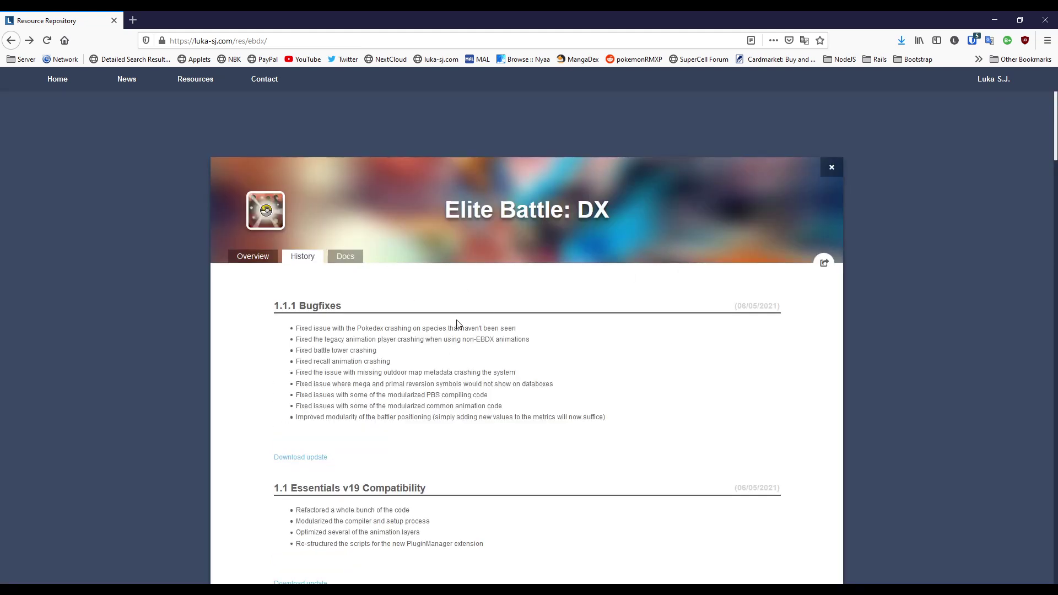
pyautogui.scroll(-1, 416, 353)
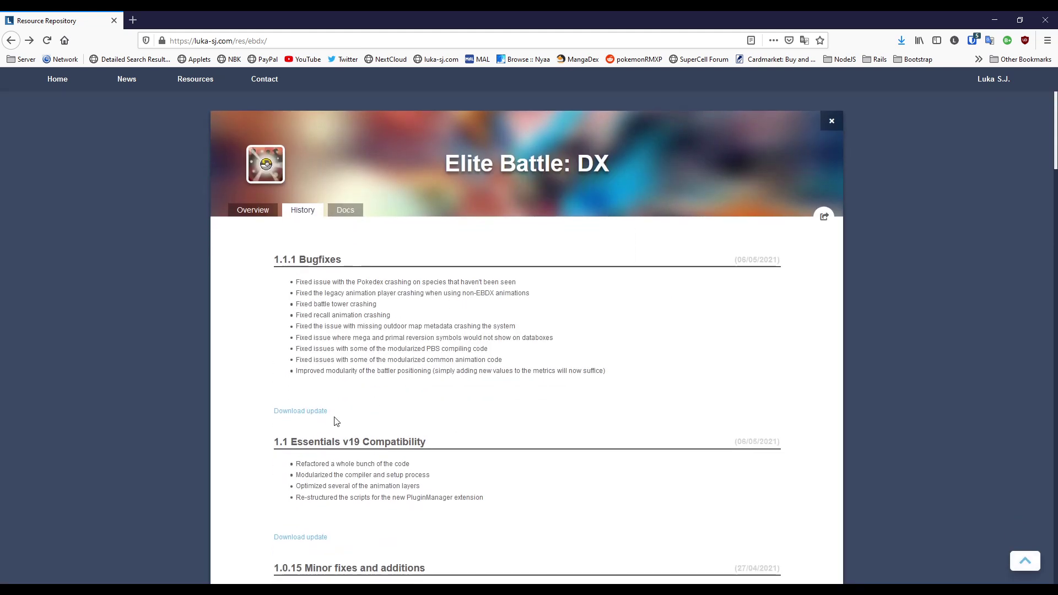
pyautogui.click(311, 415)
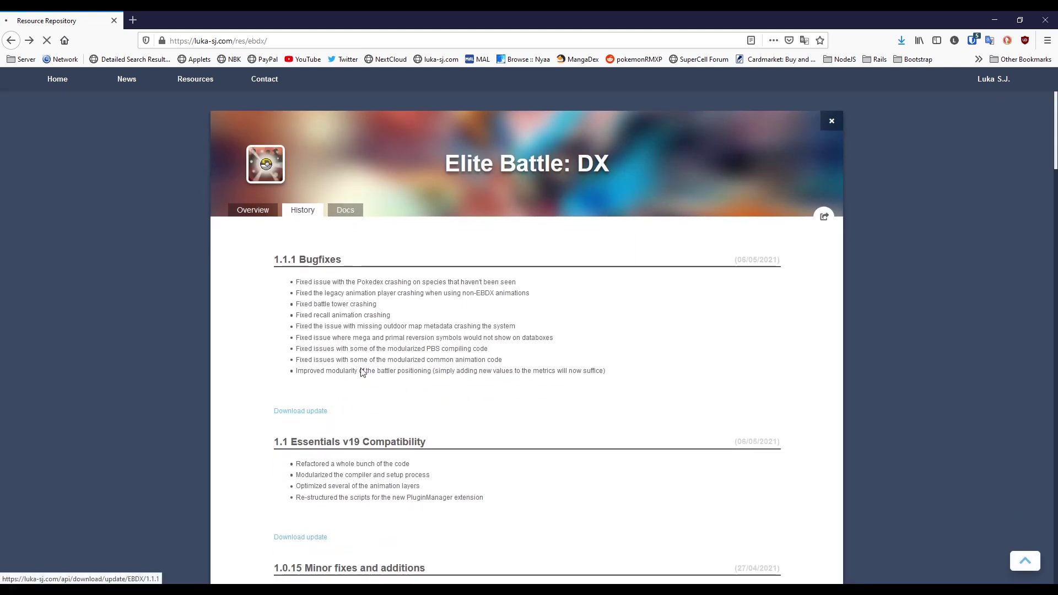
pyautogui.click(576, 390)
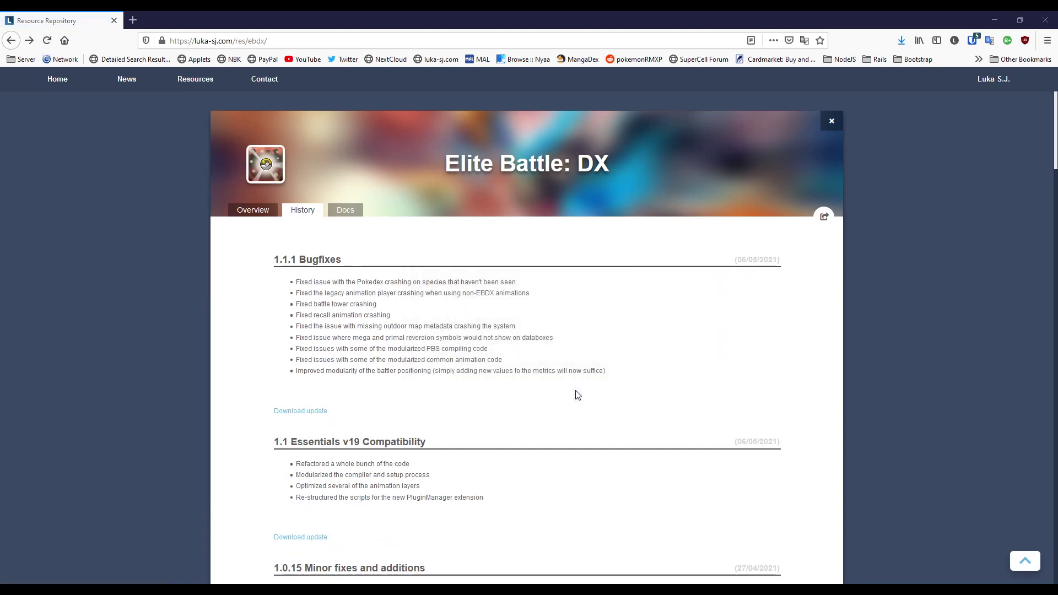
# - Compare the zip's and PE19's Elite Battle DX folders, confirming meta.txt shows Version 1.1.1
pyautogui.doubleClick(152, 91)
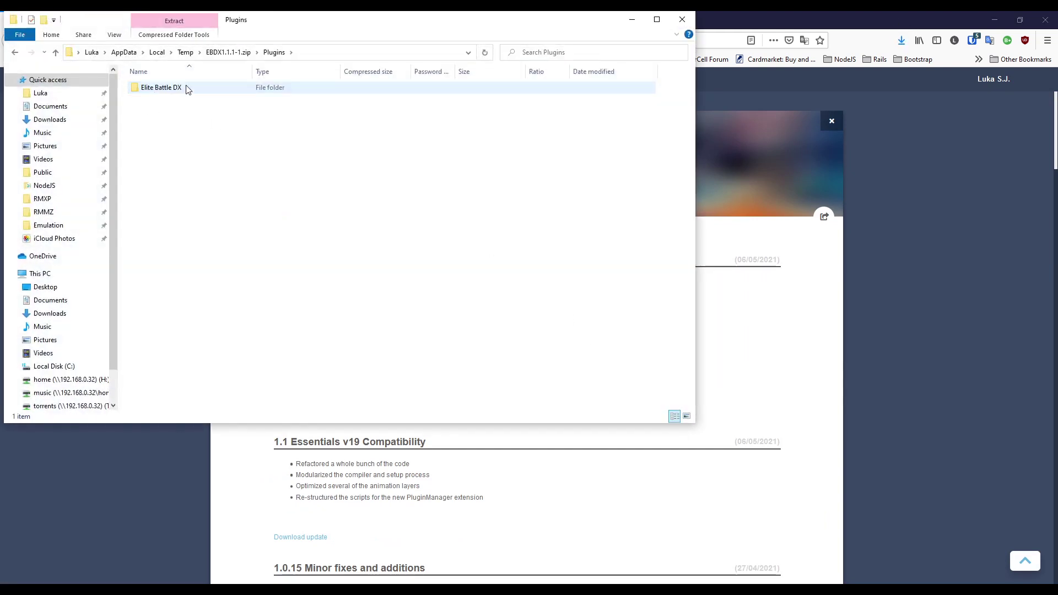
pyautogui.doubleClick(186, 89)
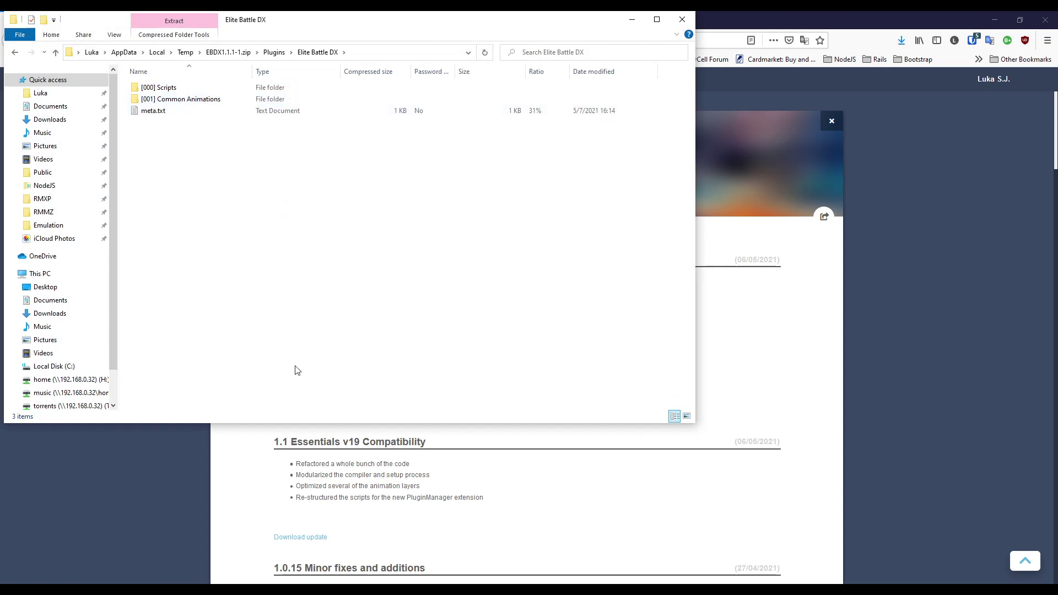
pyautogui.hotkey('alt', 'Tab')
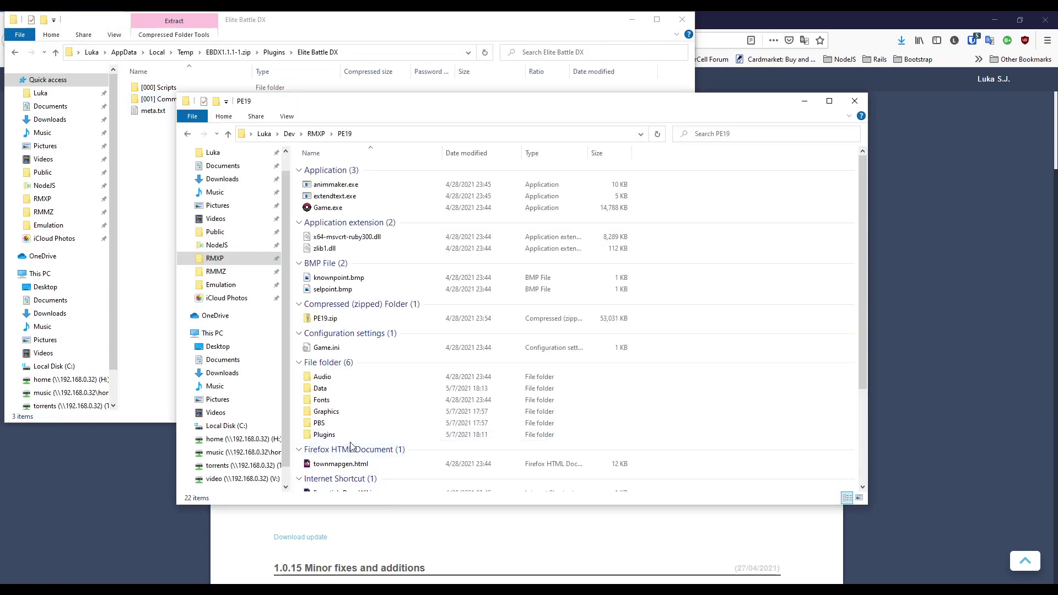
pyautogui.doubleClick(331, 434)
pyautogui.doubleClick(333, 185)
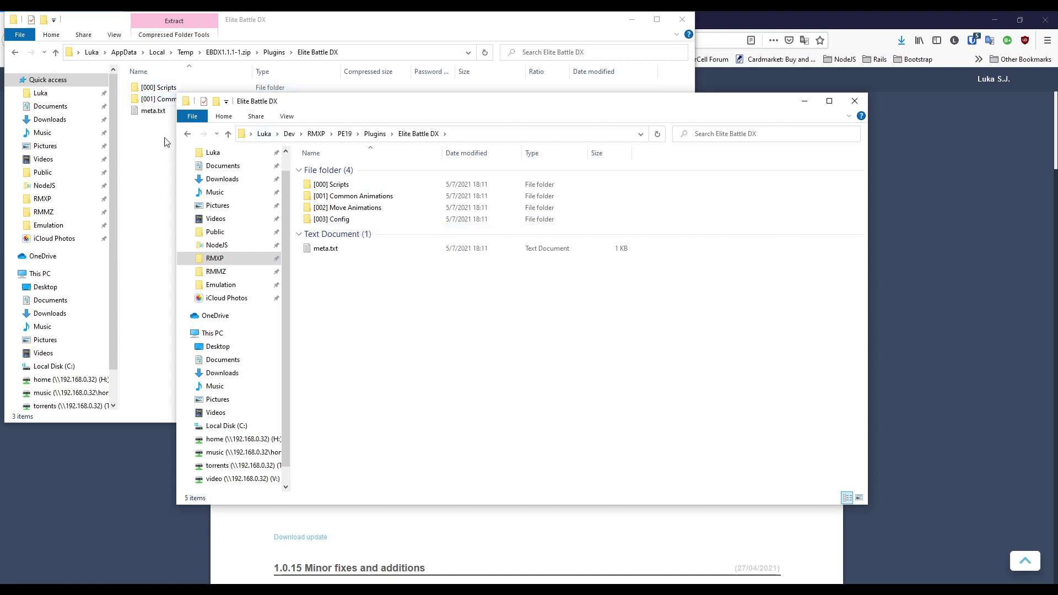
pyautogui.doubleClick(166, 112)
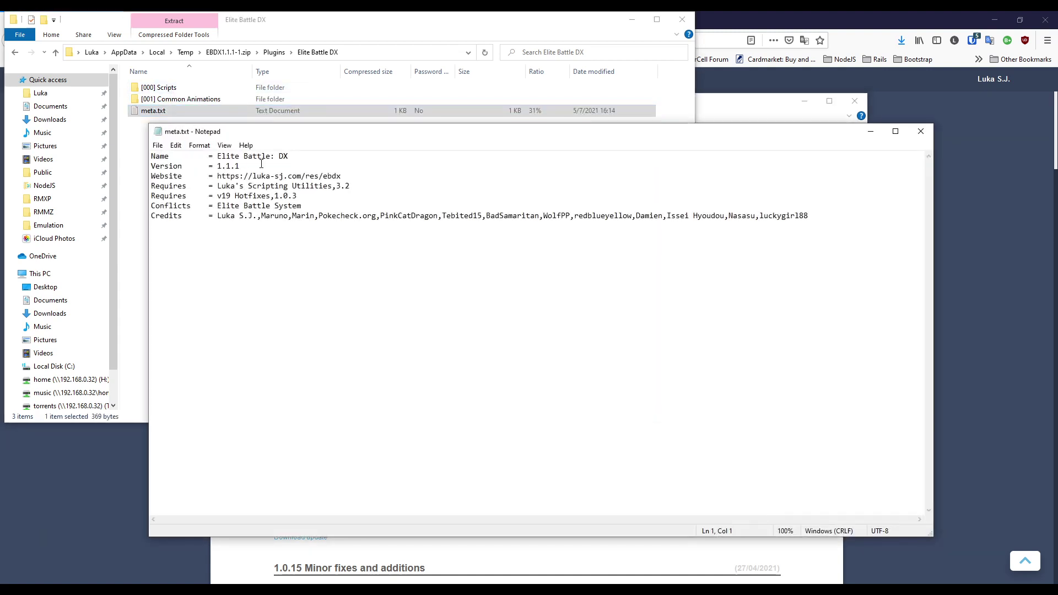
pyautogui.moveTo(240, 166); pyautogui.dragTo(210, 163)
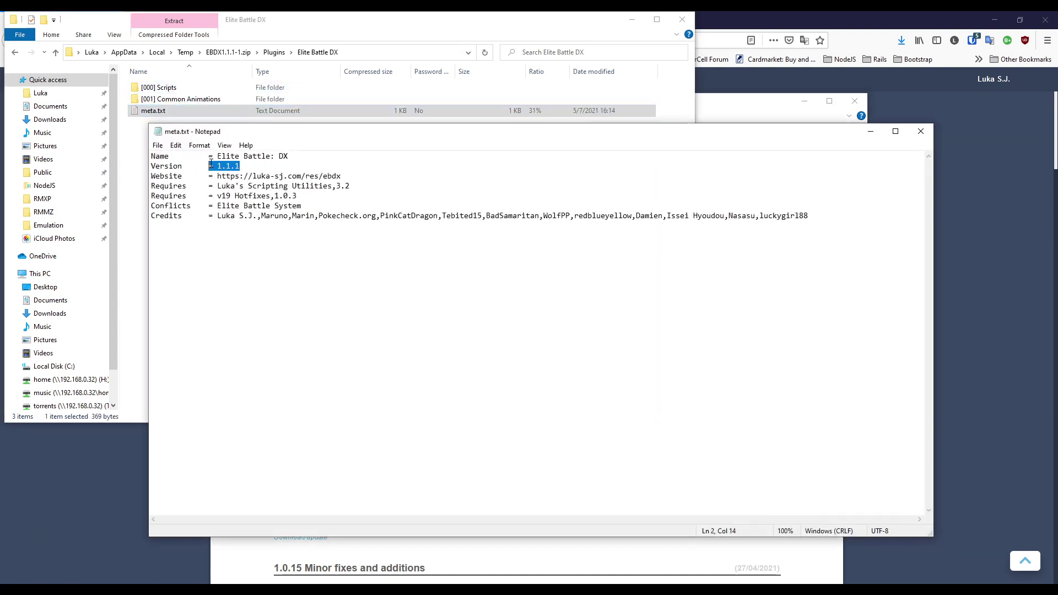
pyautogui.click(921, 131)
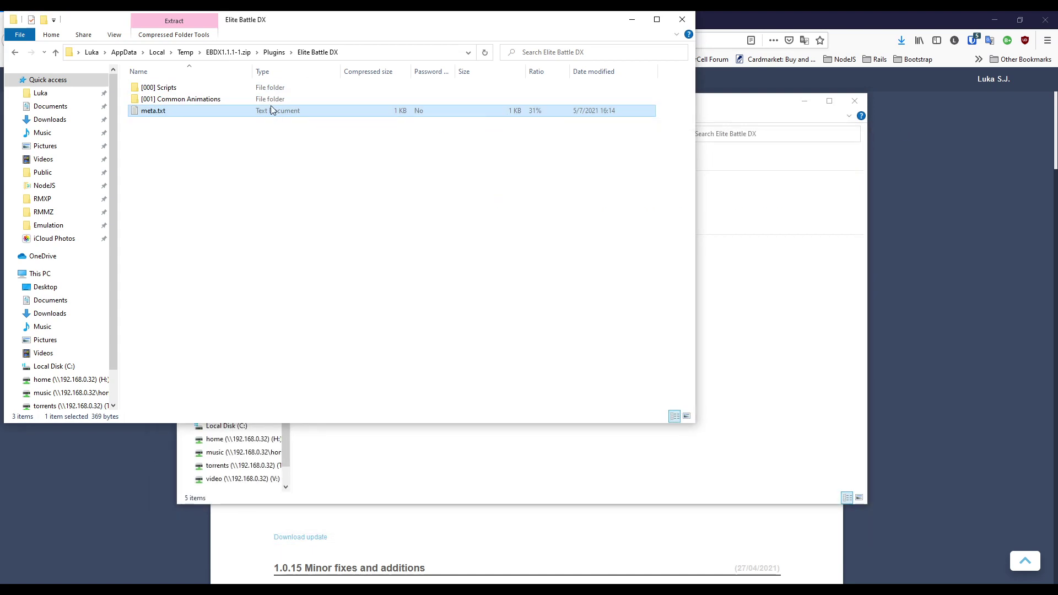
# - Inspect the five script files in the zip's [000] Scripts/[000] Battle Core folder
pyautogui.doubleClick(229, 88)
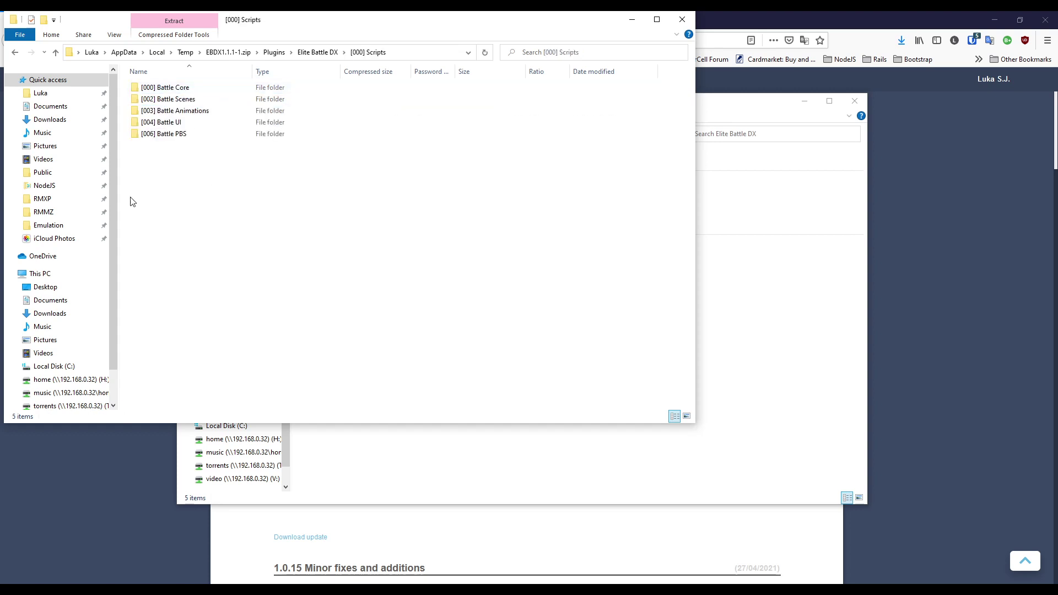
pyautogui.doubleClick(165, 88)
pyautogui.moveTo(330, 225); pyautogui.dragTo(203, 87)
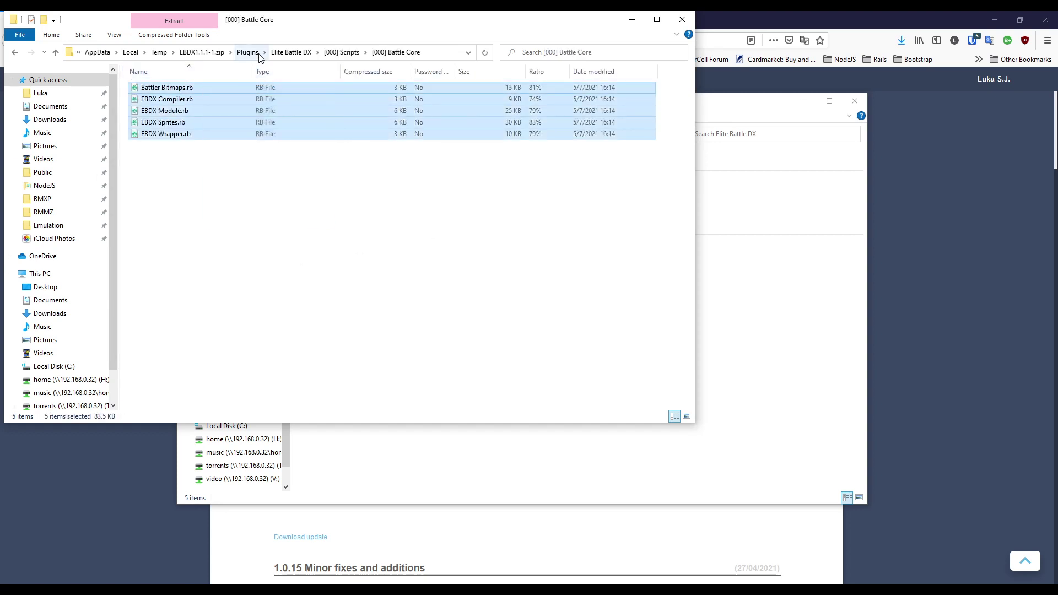
pyautogui.click(214, 55)
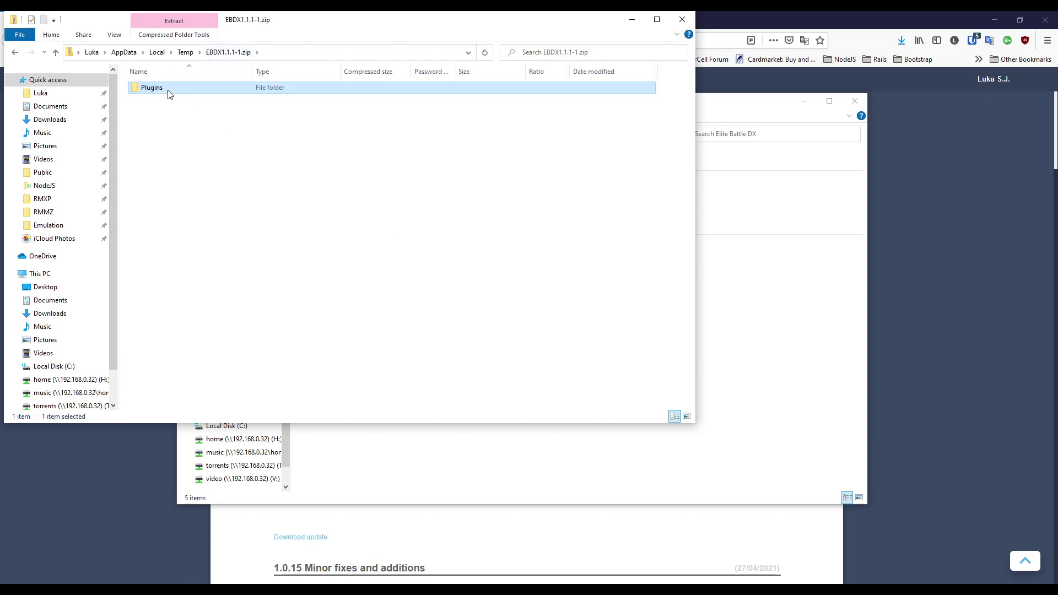
# - Copy the zip's Plugins folder into PE19, replacing existing files, and close the zip window
pyautogui.click(791, 324)
pyautogui.click(344, 134)
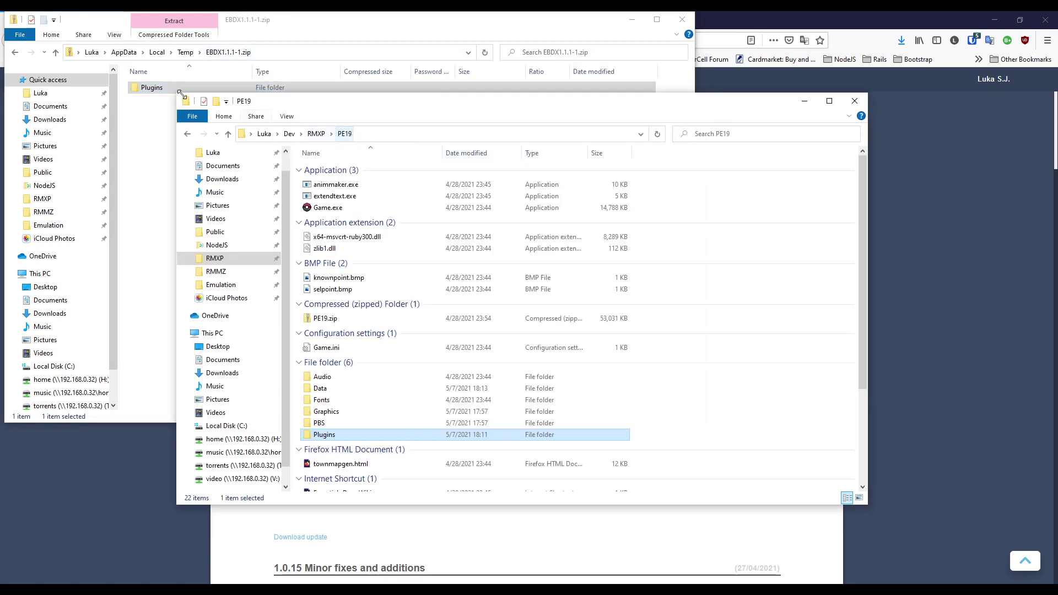
pyautogui.moveTo(176, 95); pyautogui.dragTo(830, 275)
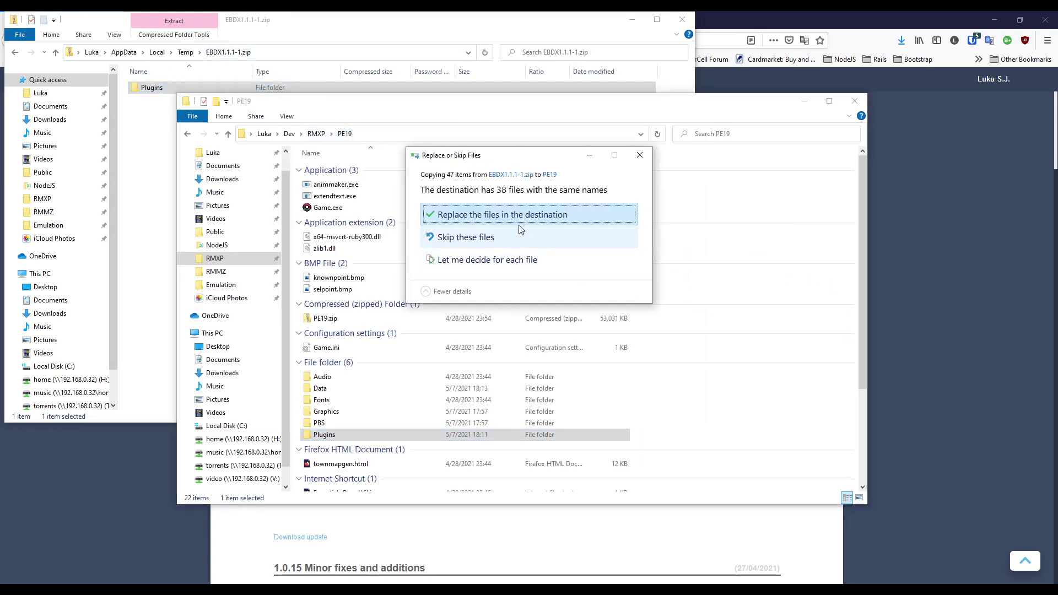
pyautogui.click(518, 221)
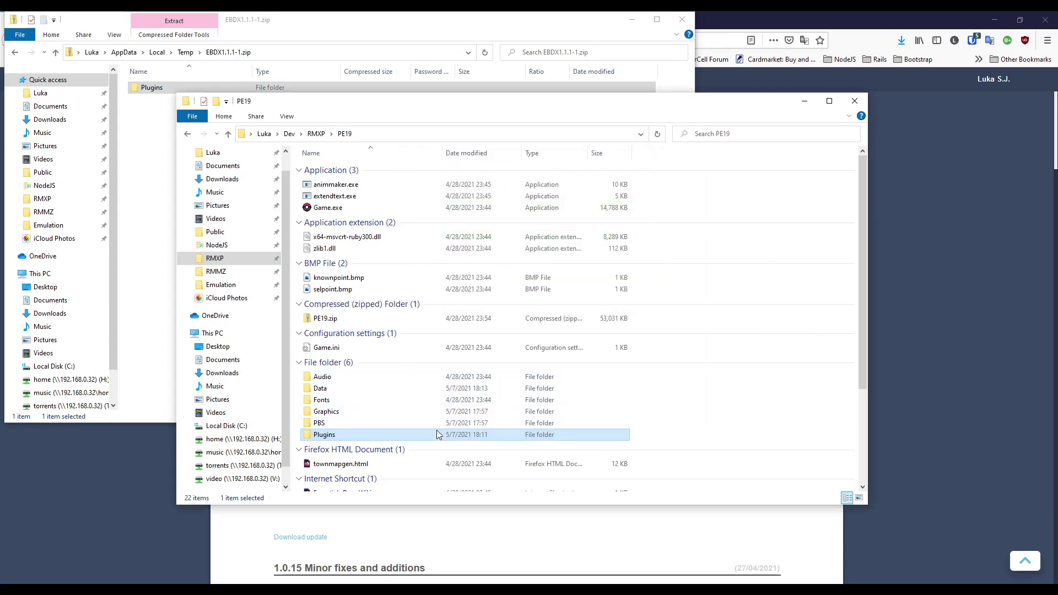
pyautogui.click(682, 19)
# - Playtest from RPG Maker XP so the EBDX 1.1.1 plugins and battle data compile
pyautogui.click(728, 583)
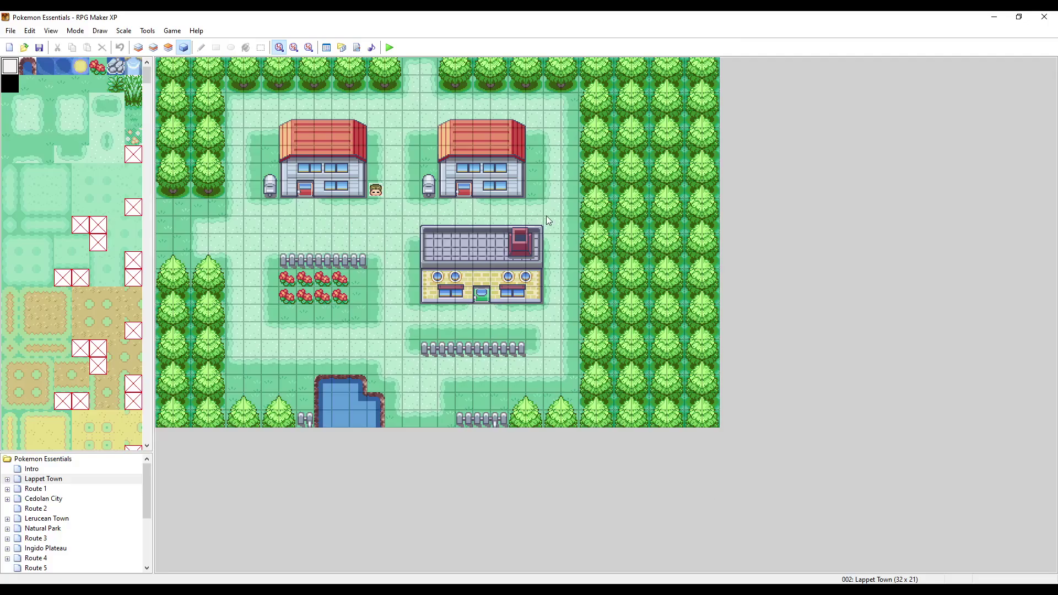
pyautogui.click(390, 47)
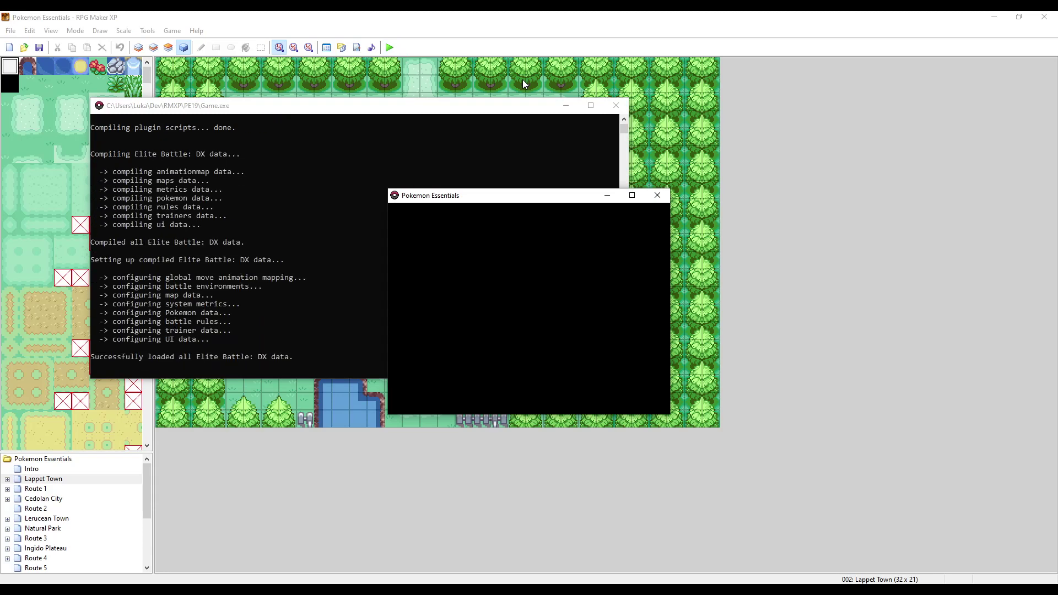
pyautogui.click(613, 110)
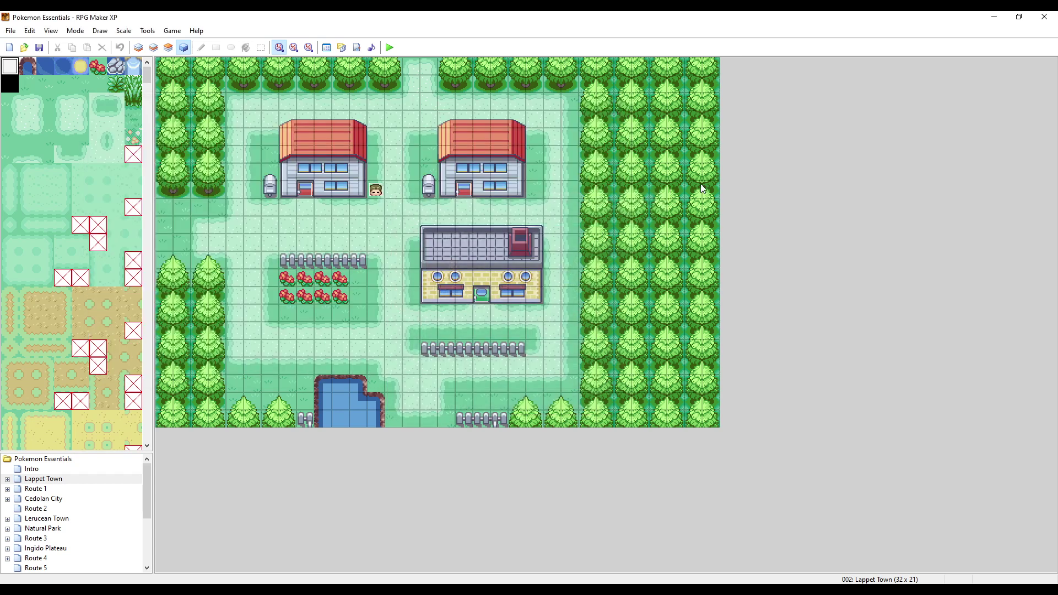